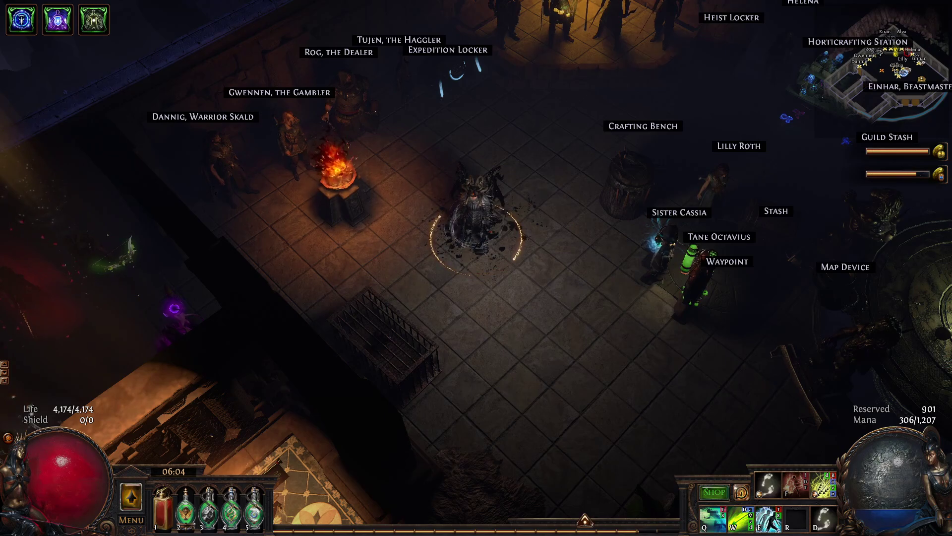
Step: Switch to the browser and review the ChaosRecipeEnhancer/EnhancePoEApp GitHub page, including its README installation instructions and additional features
{"action": "key", "text": "alt+Tab"}
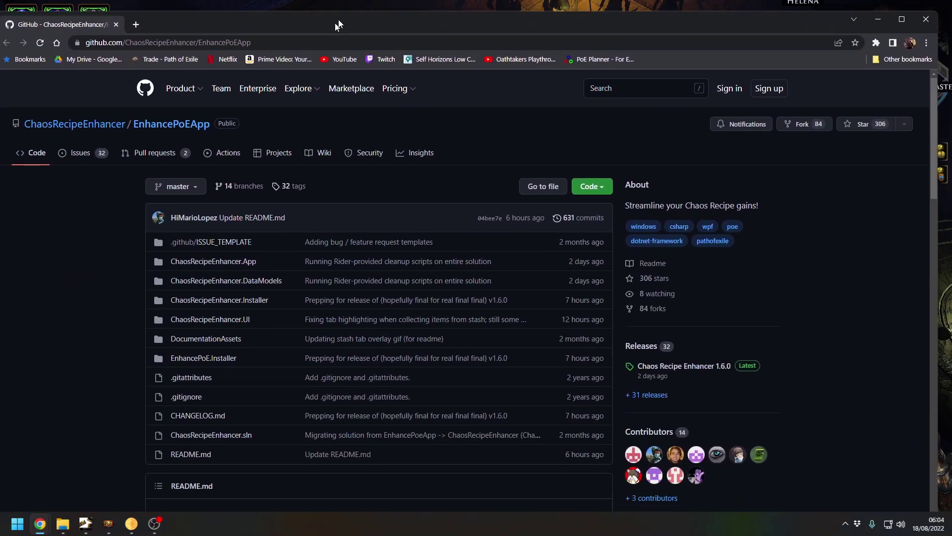
{"action": "left_click_drag", "start_coordinate": [337, 25], "coordinate": [357, 13]}
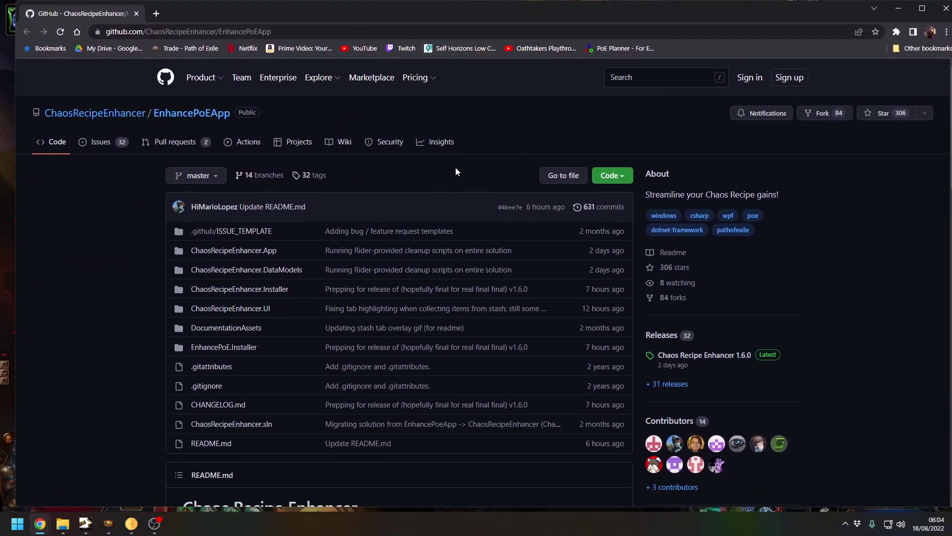
{"action": "scroll", "coordinate": [456, 171], "scroll_direction": "down", "scroll_amount": 4}
{"action": "scroll", "coordinate": [465, 171], "scroll_direction": "down", "scroll_amount": 2}
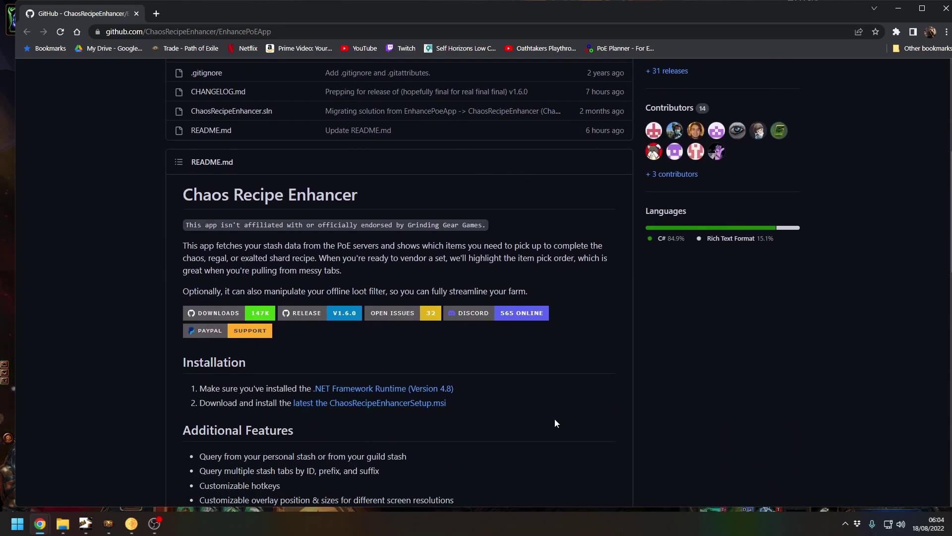
{"action": "scroll", "coordinate": [555, 422], "scroll_direction": "down", "scroll_amount": 4}
{"action": "scroll", "coordinate": [554, 416], "scroll_direction": "down", "scroll_amount": 1}
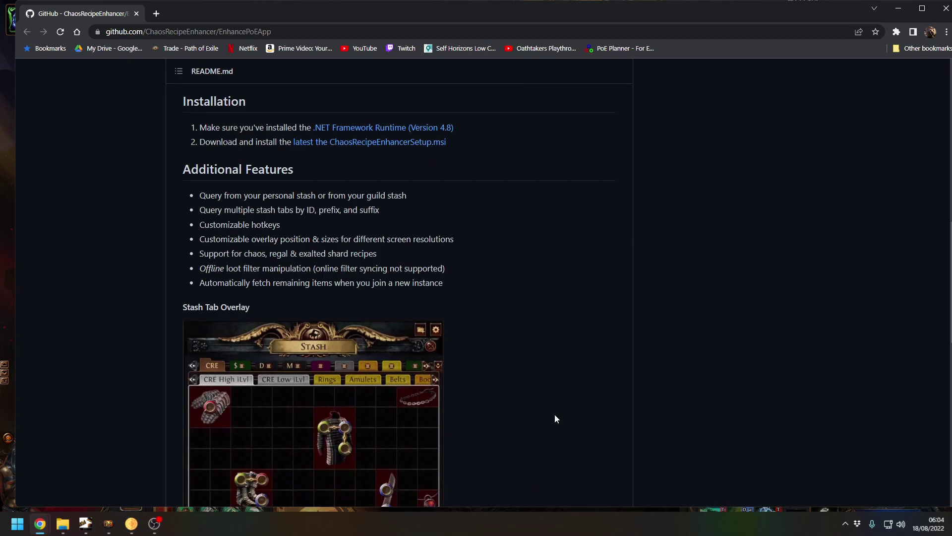
{"action": "scroll", "coordinate": [554, 416], "scroll_direction": "up", "scroll_amount": 8}
{"action": "left_click_drag", "start_coordinate": [396, 8], "coordinate": [418, 35]}
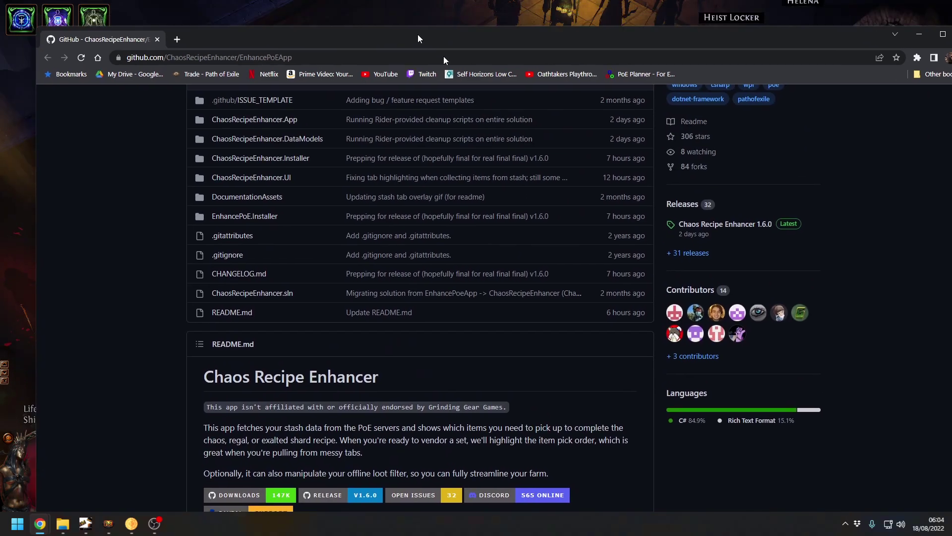
Step: Switch to the Chaos Recipe Enhancer settings window, reposition it over the game and examine the PoE Session ID field
{"action": "key", "text": "alt+Tab"}
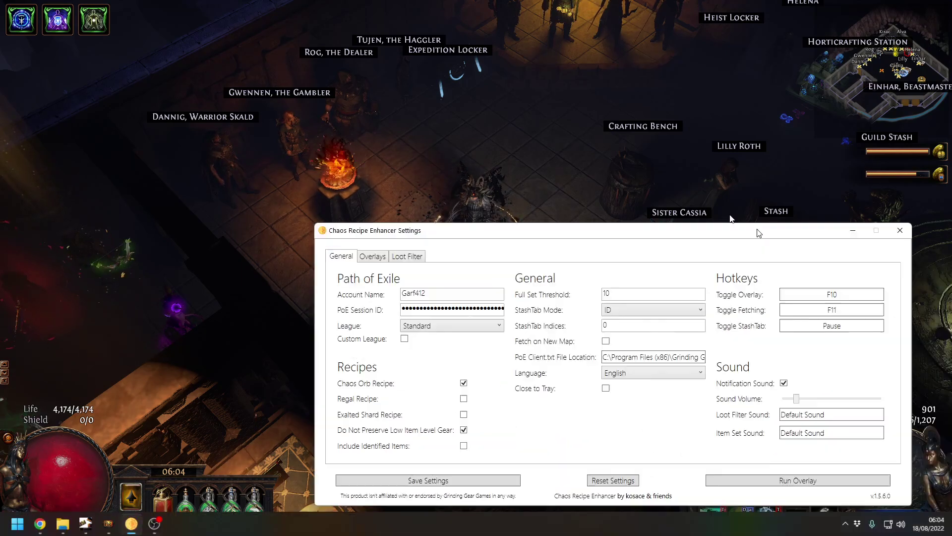
{"action": "left_click_drag", "start_coordinate": [761, 232], "coordinate": [636, 124]}
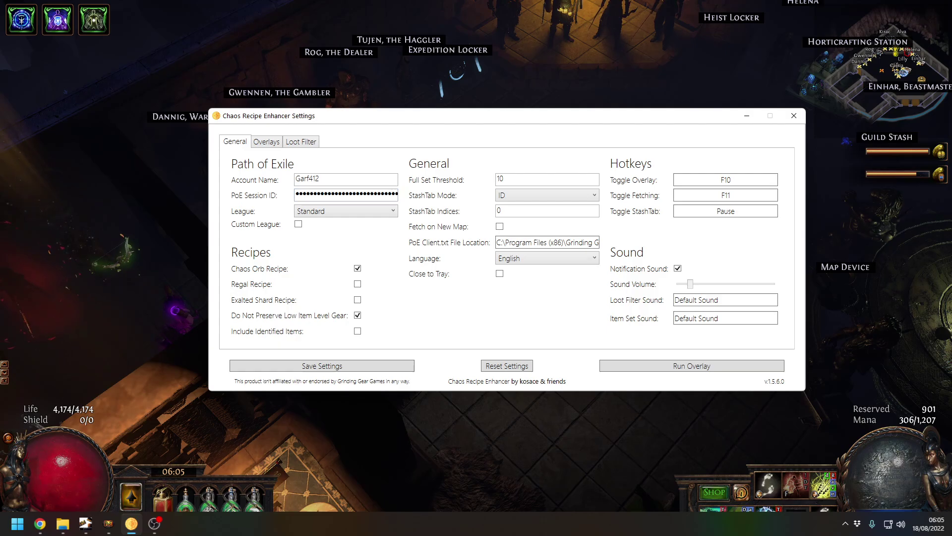
{"action": "key", "text": "alt+Tab"}
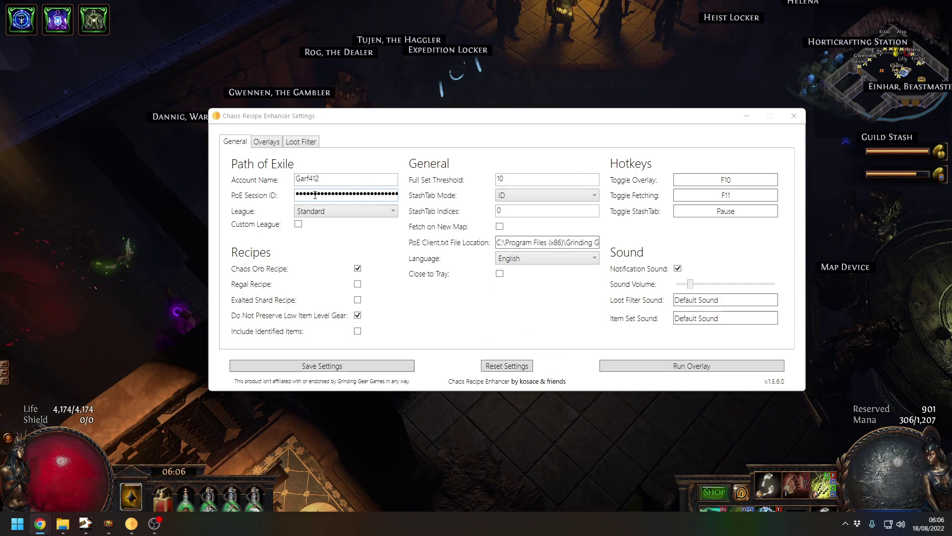
{"action": "left_click", "coordinate": [390, 196]}
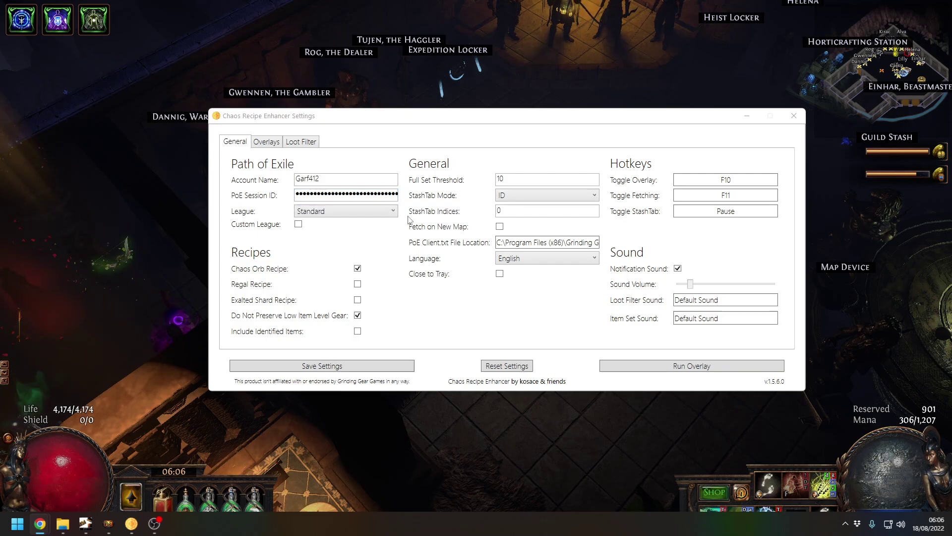
Step: Select Standard as the league, and try the Custom League option with its editable league name before turning it off again
{"action": "left_click", "coordinate": [356, 212]}
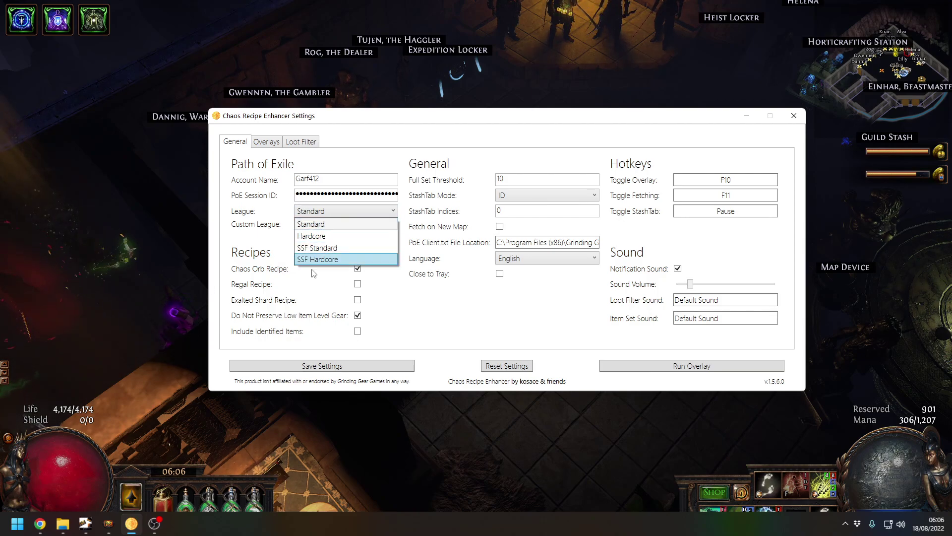
{"action": "left_click", "coordinate": [305, 225]}
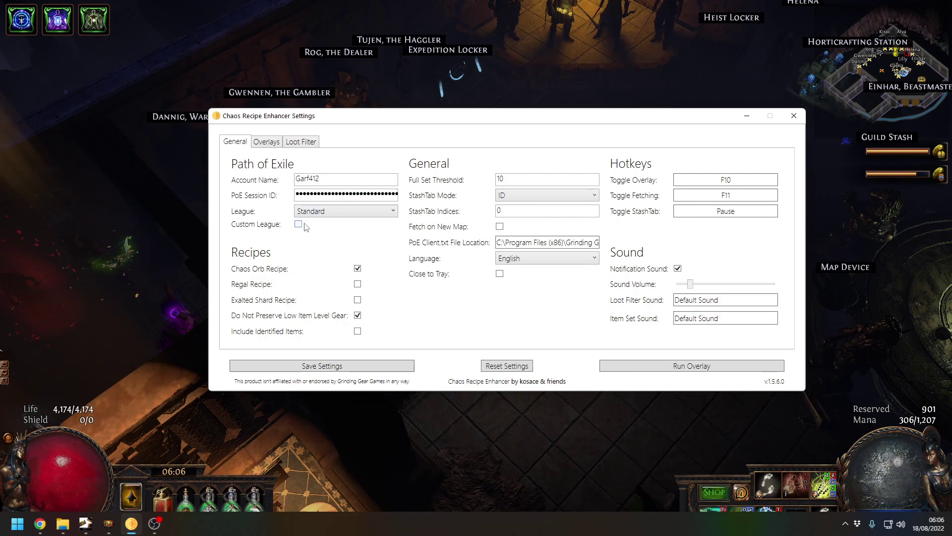
{"action": "left_click", "coordinate": [300, 226]}
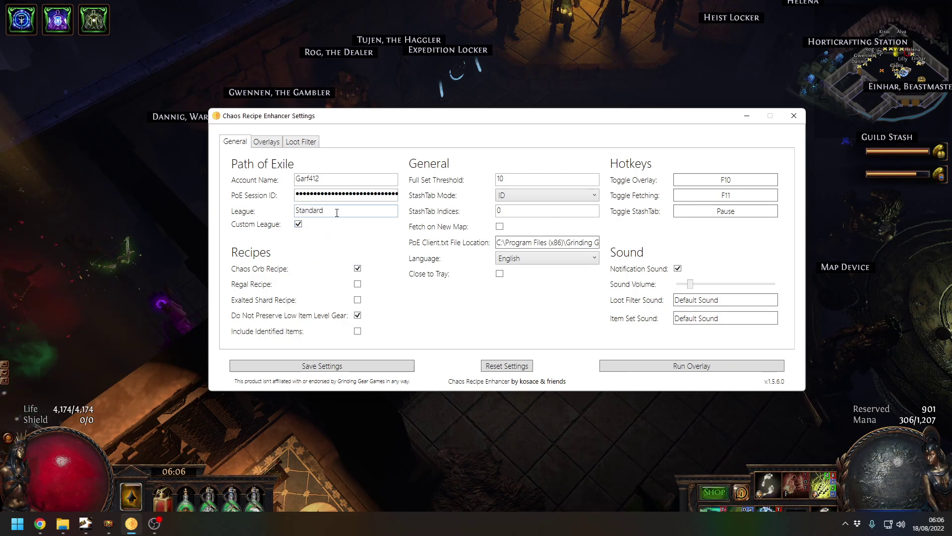
{"action": "left_click", "coordinate": [333, 212]}
{"action": "double_click", "coordinate": [333, 212]}
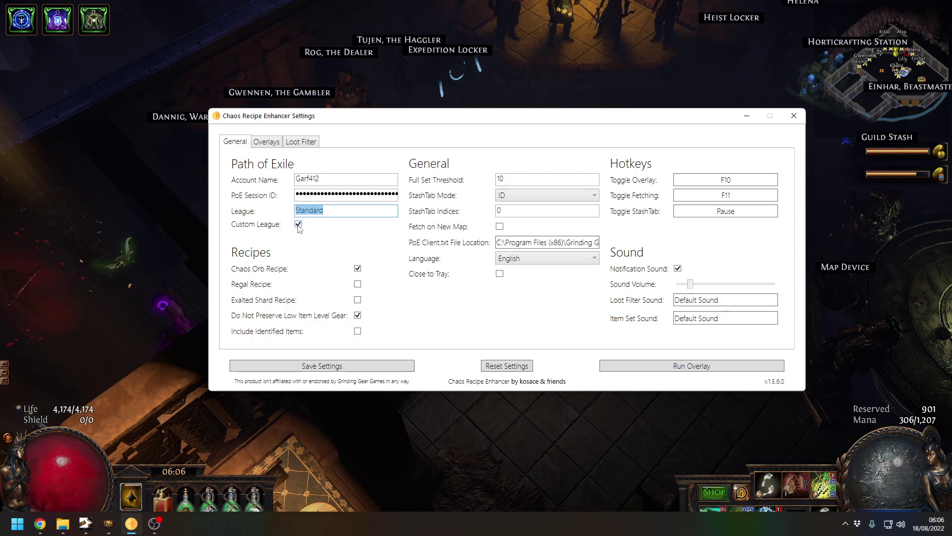
{"action": "left_click", "coordinate": [299, 226]}
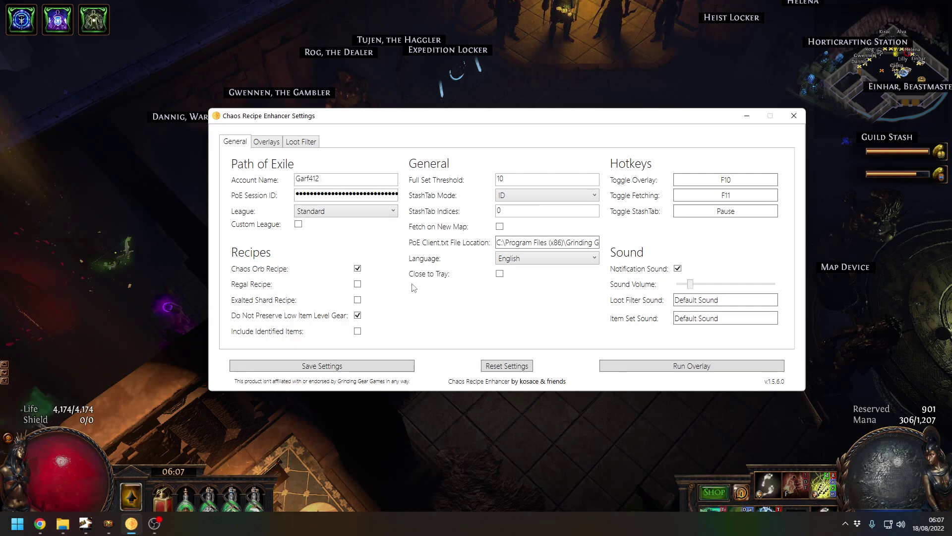
Step: Switch to Path of Exile, open the stash and check the customisation settings of the first stash tab
{"action": "left_click", "coordinate": [513, 180]}
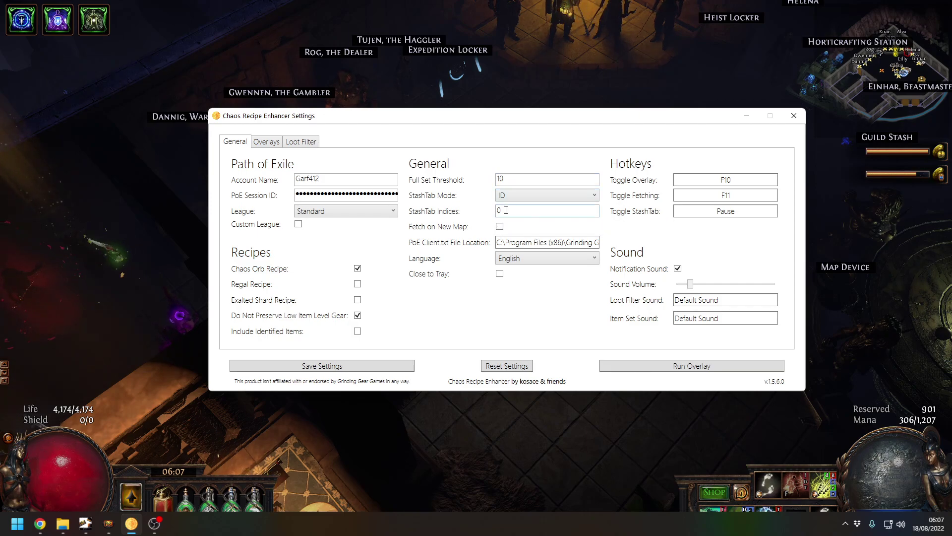
{"action": "left_click_drag", "start_coordinate": [500, 118], "coordinate": [643, 132]}
{"action": "key", "text": "alt+Tab"}
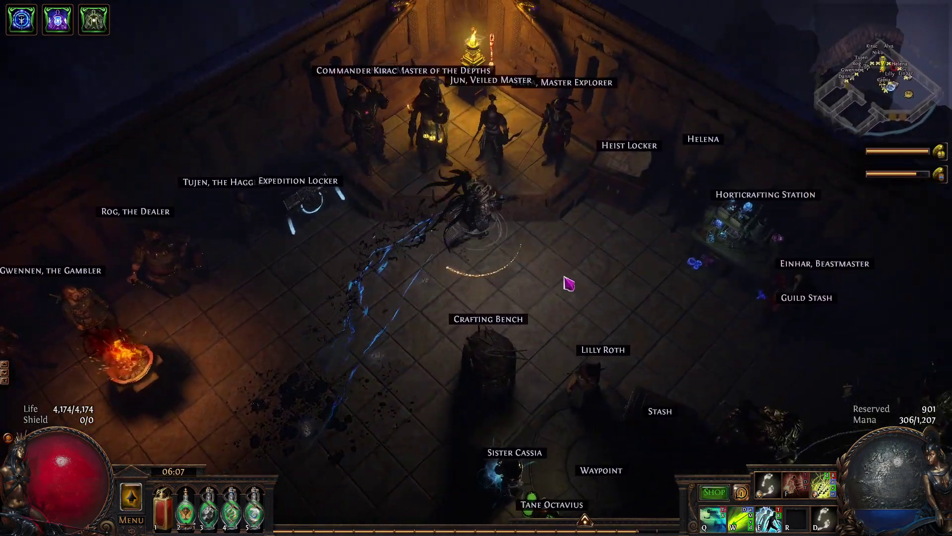
{"action": "left_click", "coordinate": [569, 283]}
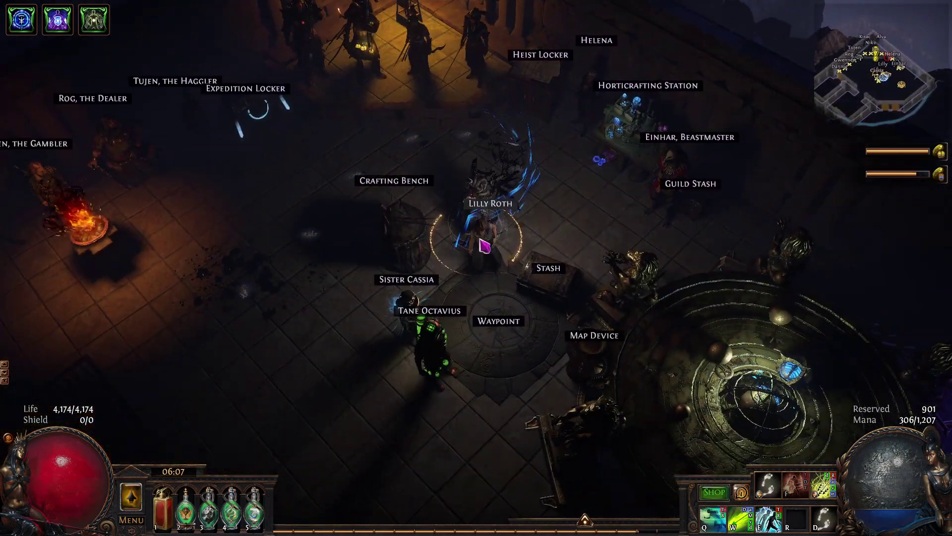
{"action": "left_click", "coordinate": [548, 270]}
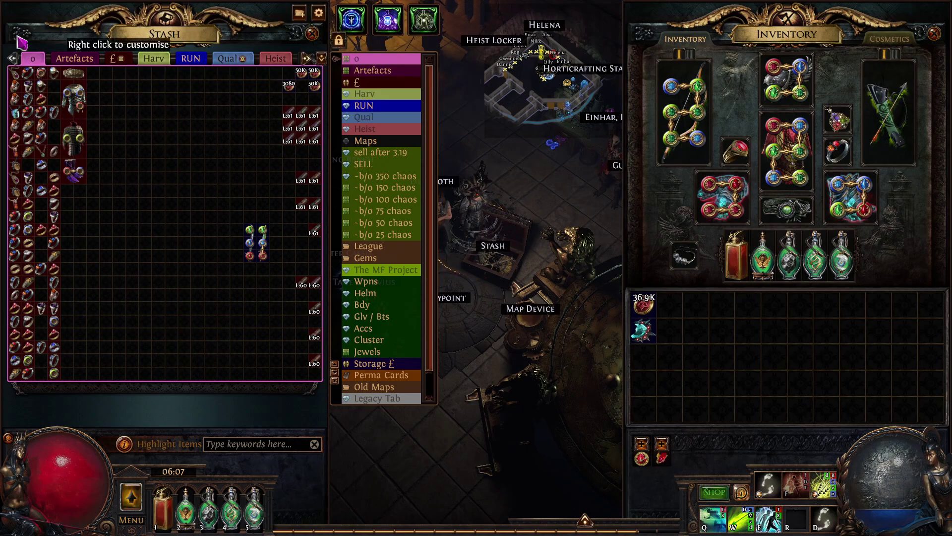
{"action": "right_click", "coordinate": [34, 63]}
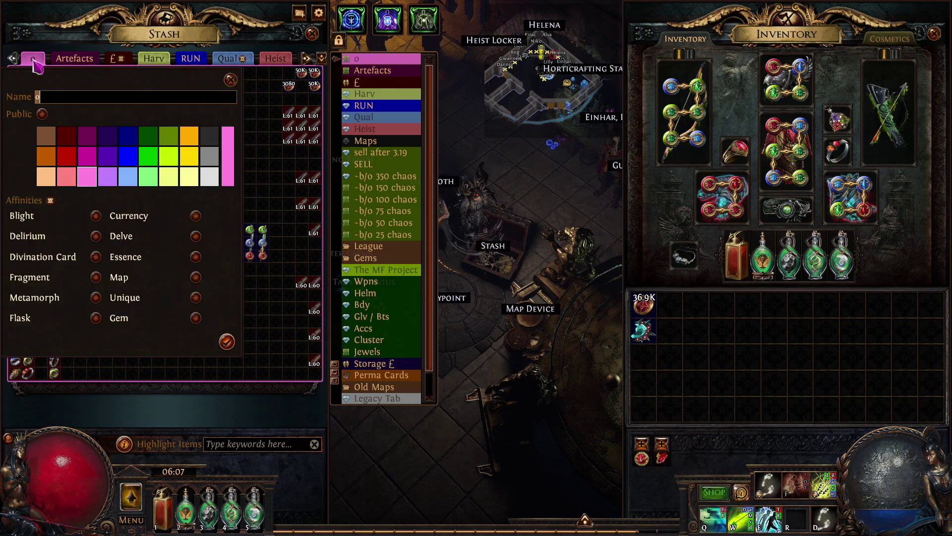
{"action": "left_click", "coordinate": [227, 341]}
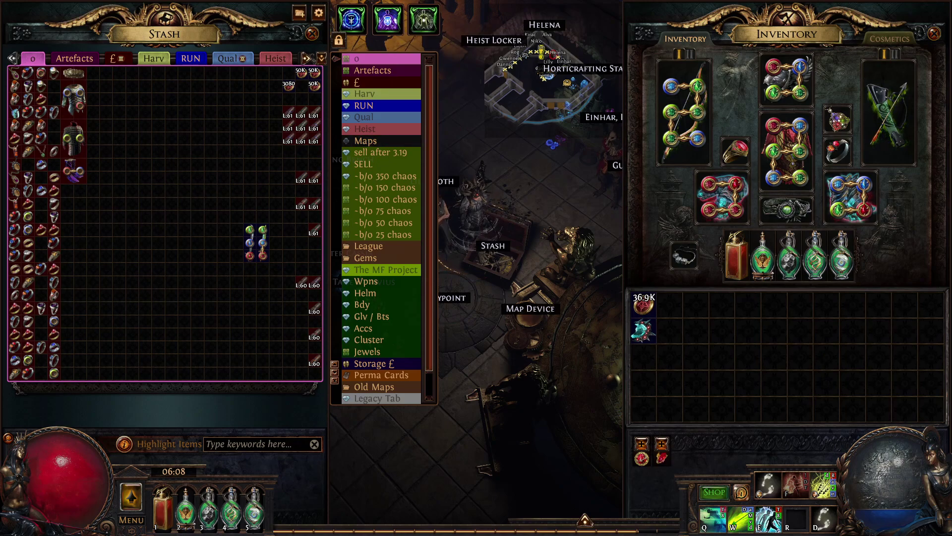
Step: Switch back to the Chaos Recipe Enhancer settings and look at the Client.txt location and the file chooser for the Loot Filter Sound
{"action": "key", "text": "alt+Tab"}
{"action": "left_click_drag", "start_coordinate": [935, 88], "coordinate": [665, 105]}
{"action": "mouse_move", "coordinate": [465, 221]}
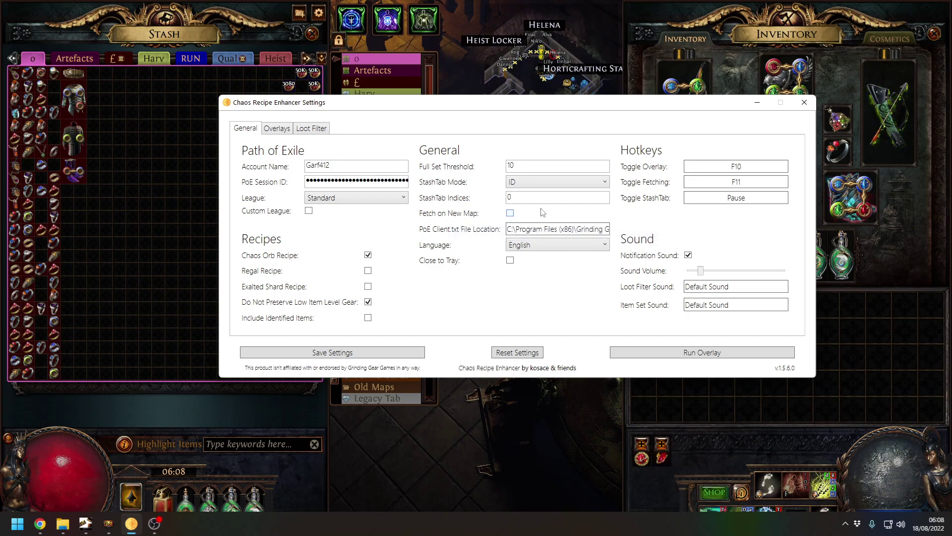
{"action": "mouse_move", "coordinate": [431, 232]}
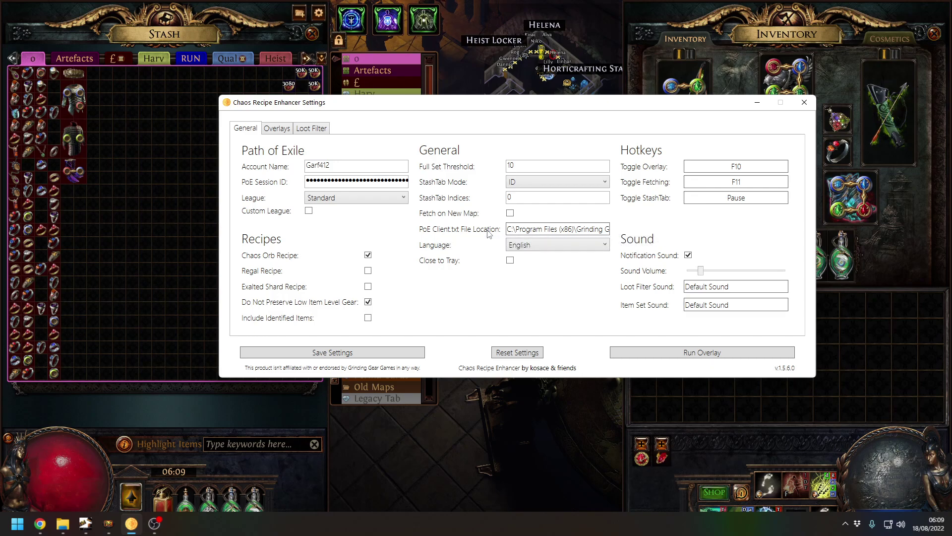
{"action": "left_click", "coordinate": [544, 231]}
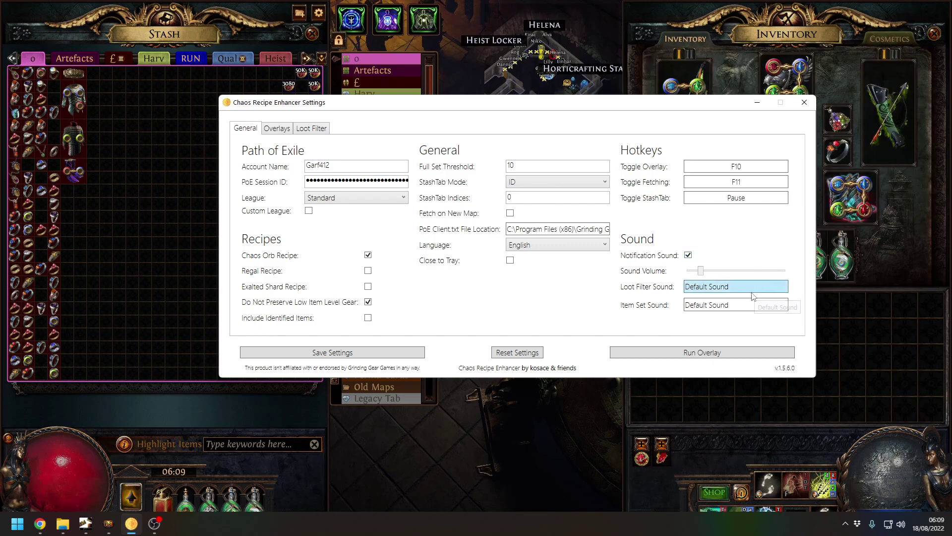
{"action": "left_click", "coordinate": [734, 286]}
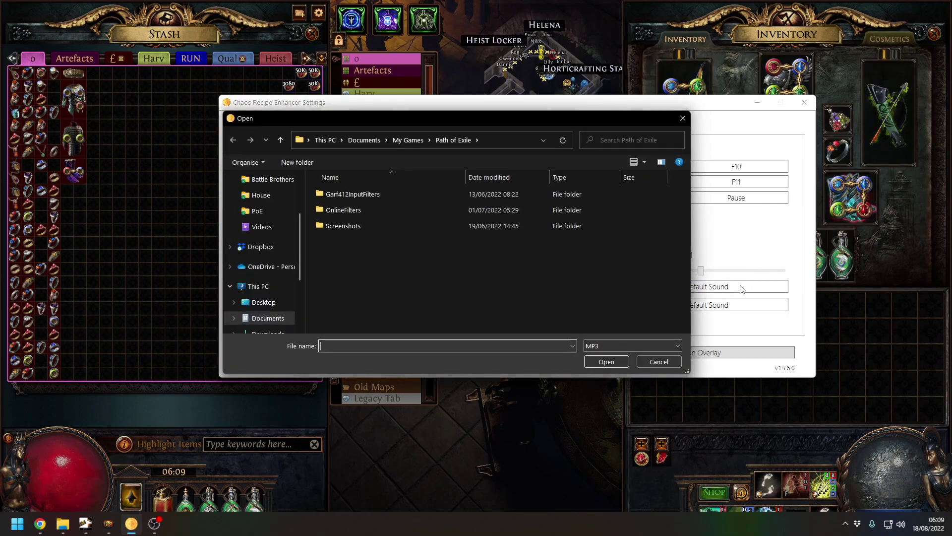
{"action": "left_click", "coordinate": [668, 363]}
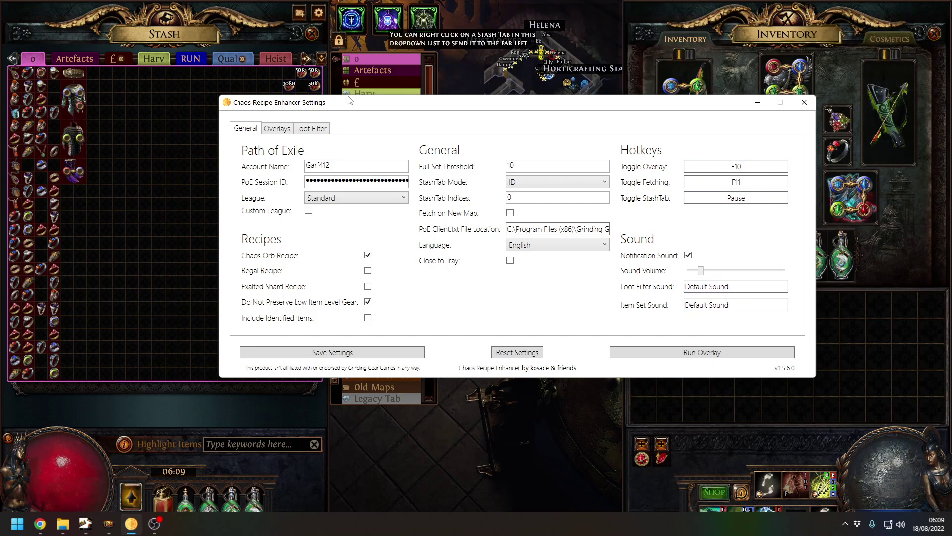
Step: Show the overlay settings and review the Main Overlay and Stash Tab Overlay options
{"action": "left_click", "coordinate": [273, 129]}
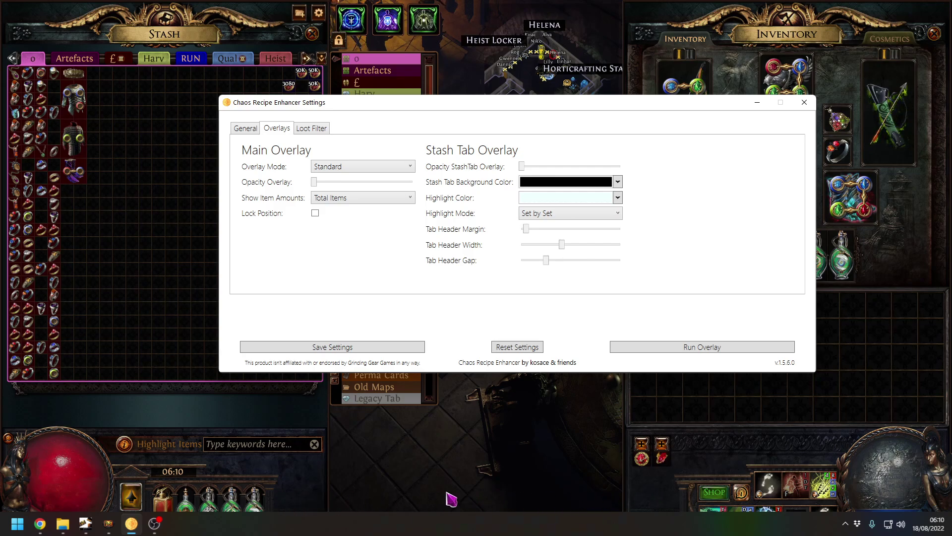
{"action": "left_click", "coordinate": [762, 411]}
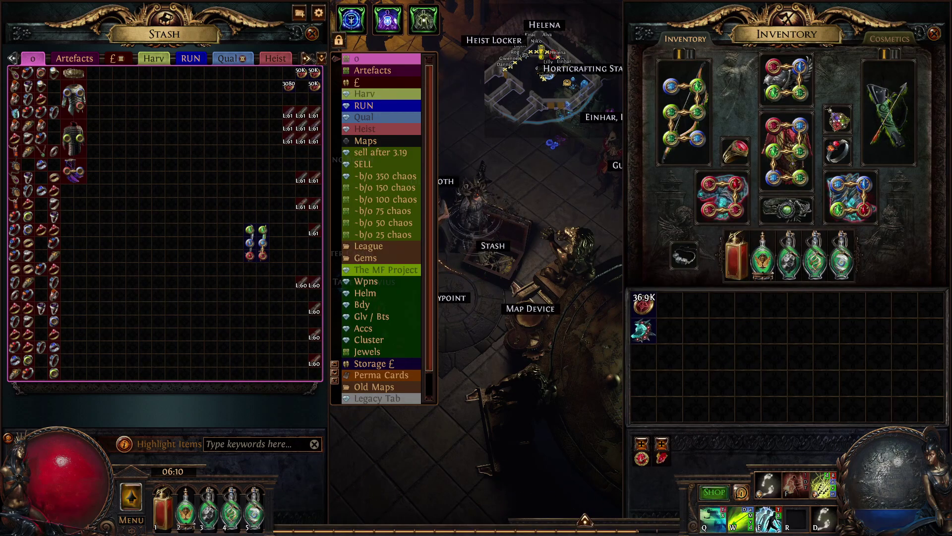
{"action": "key", "text": "alt+Tab"}
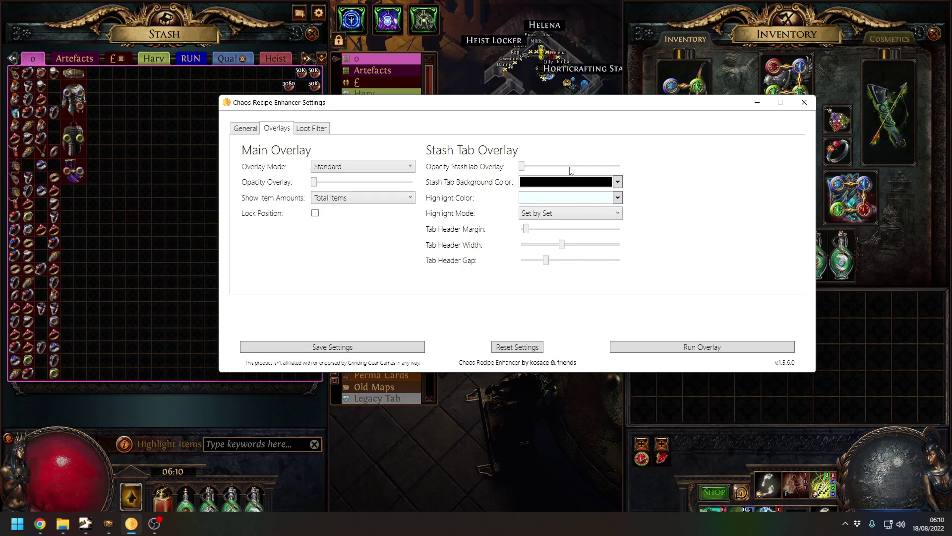
Step: Show the loot filter settings and browse the filter files offered for the Loot Filter Location without choosing one
{"action": "left_click", "coordinate": [312, 128]}
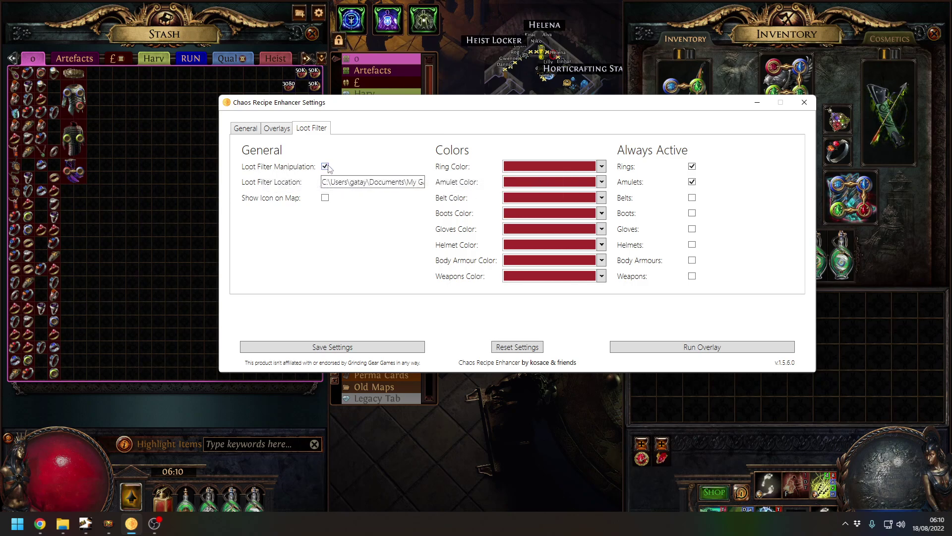
{"action": "left_click", "coordinate": [368, 183]}
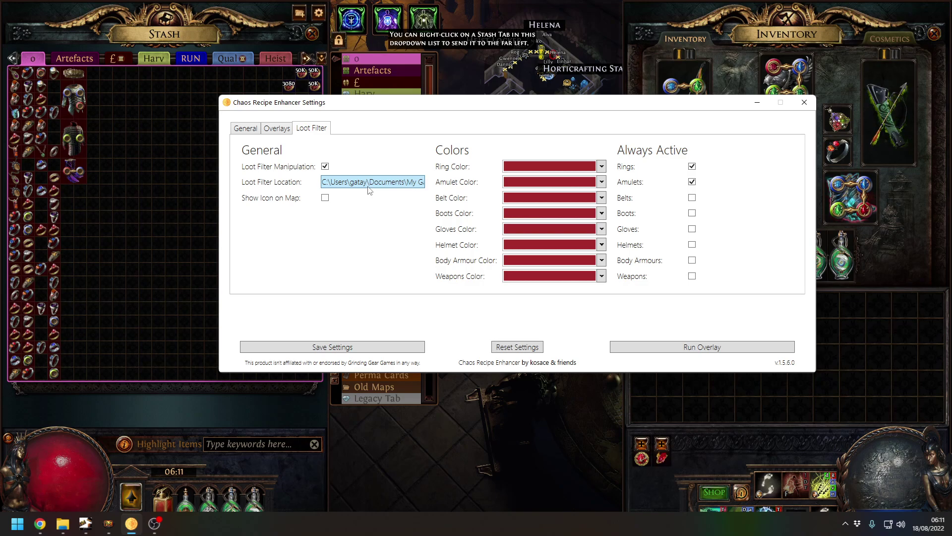
{"action": "left_click", "coordinate": [371, 188]}
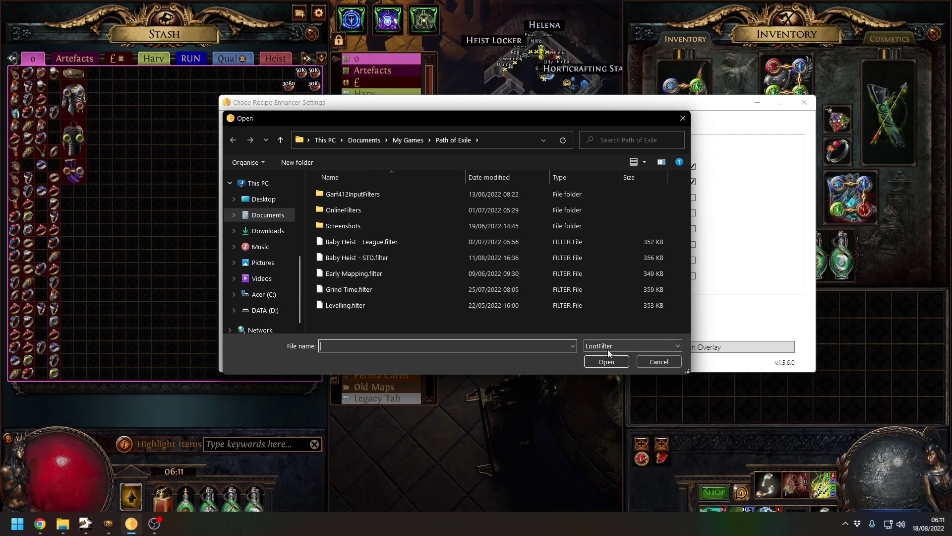
{"action": "left_click", "coordinate": [660, 363]}
{"action": "left_click", "coordinate": [403, 184]}
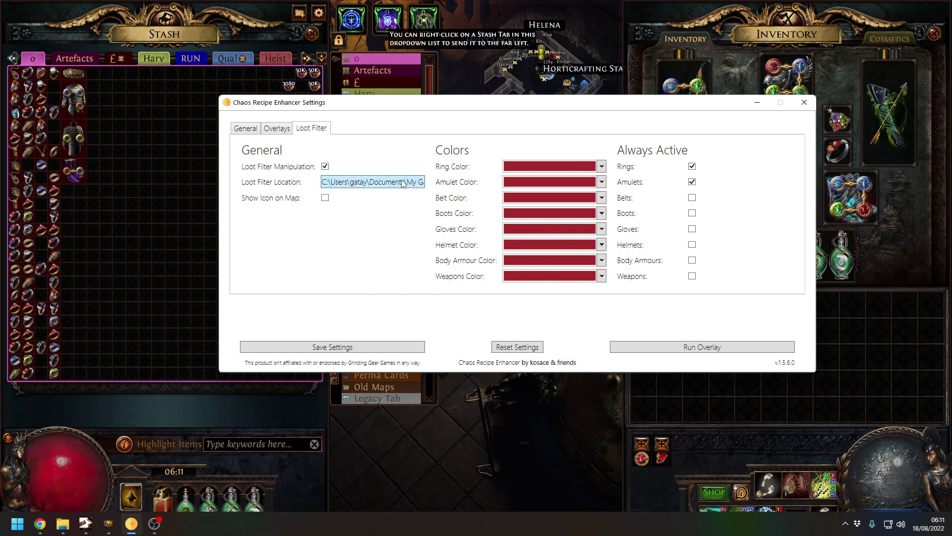
{"action": "left_click", "coordinate": [403, 184]}
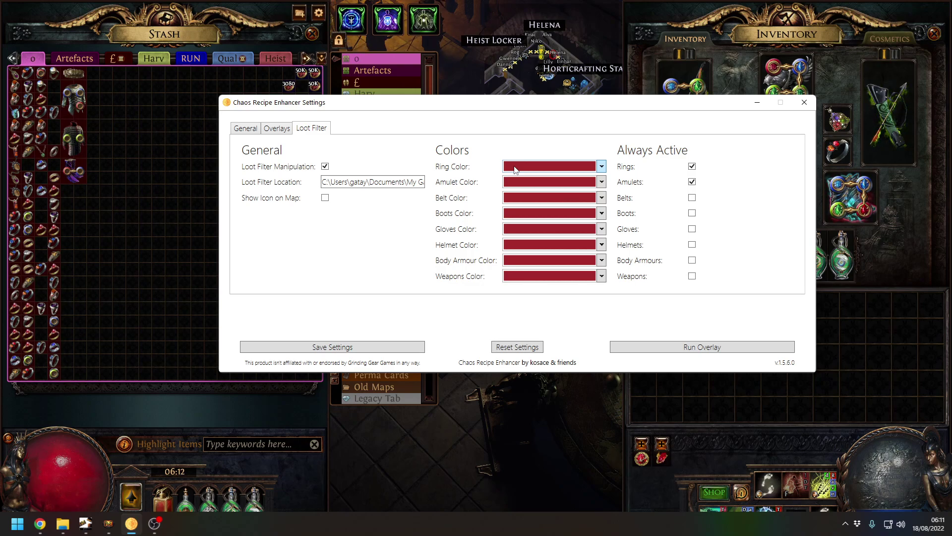
Step: Look through the standard and advanced palettes for the Ring Color and close the colour picker without choosing another colour
{"action": "left_click", "coordinate": [601, 167]}
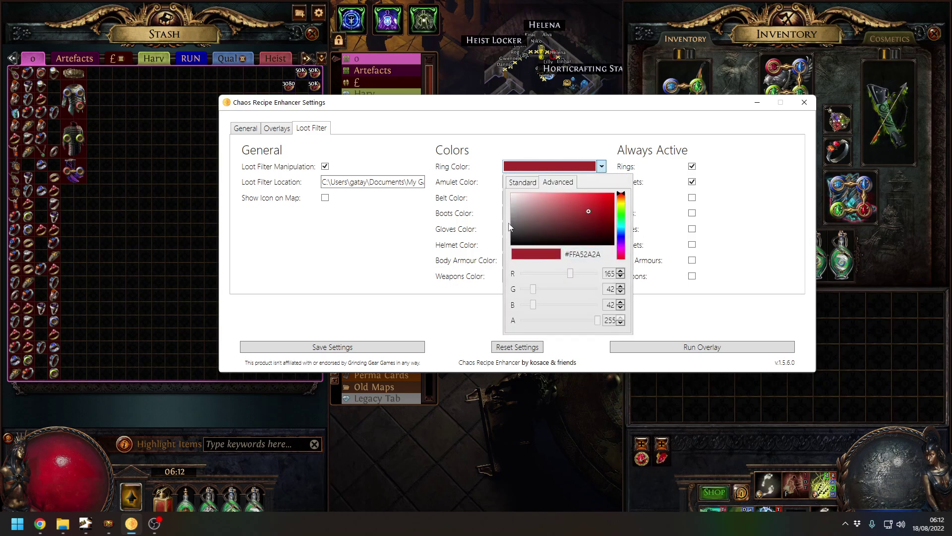
{"action": "left_click", "coordinate": [523, 184]}
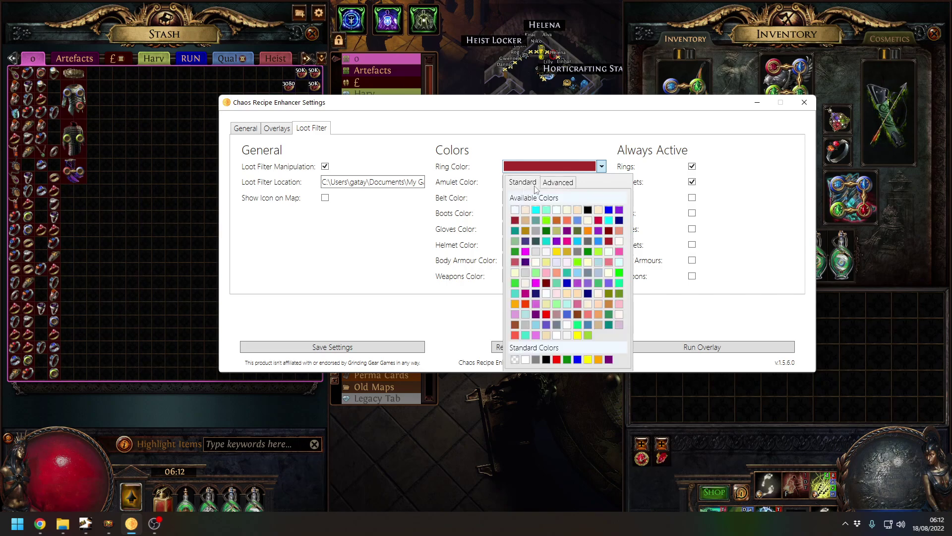
{"action": "left_click", "coordinate": [563, 187]}
{"action": "left_click", "coordinate": [734, 292]}
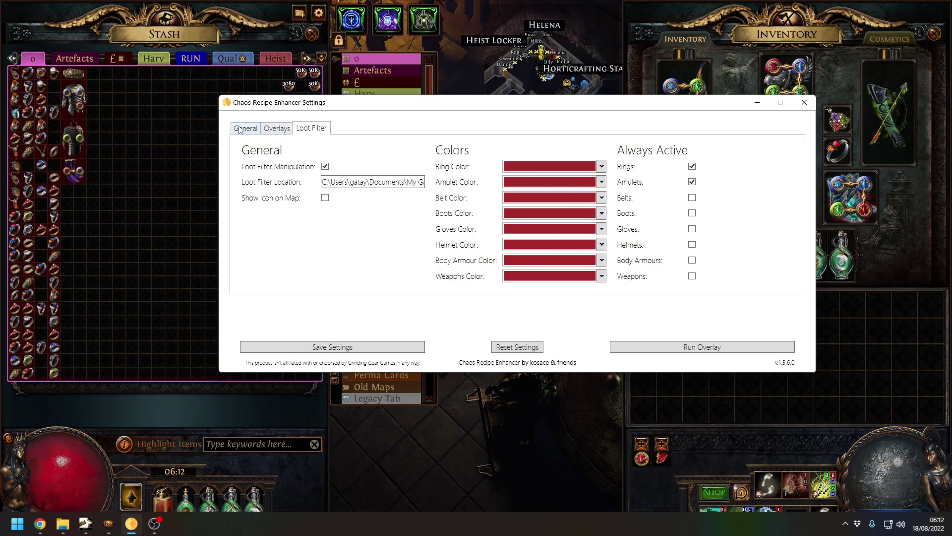
Step: Review the general settings and the loot filter's Always Active options, then check the stash in Path of Exile and return to the settings
{"action": "left_click", "coordinate": [258, 128]}
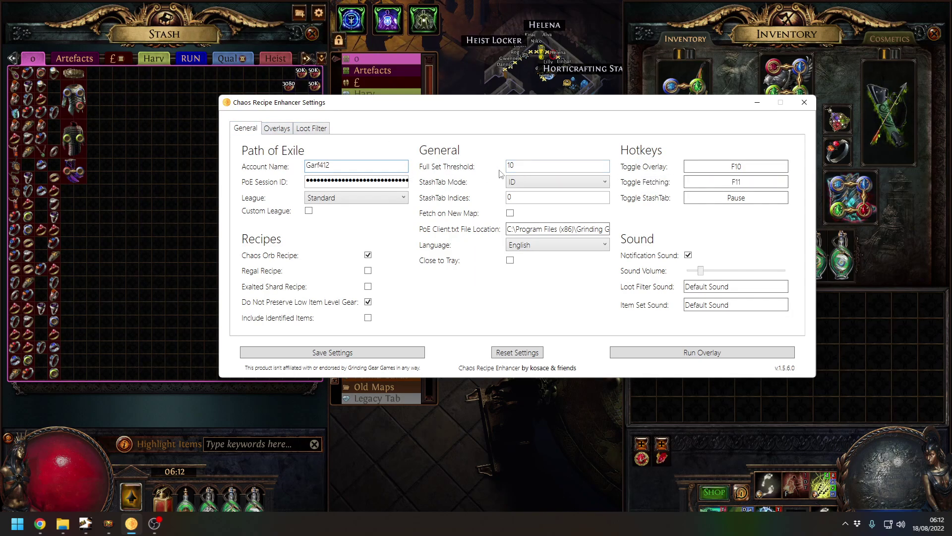
{"action": "left_click", "coordinate": [318, 129]}
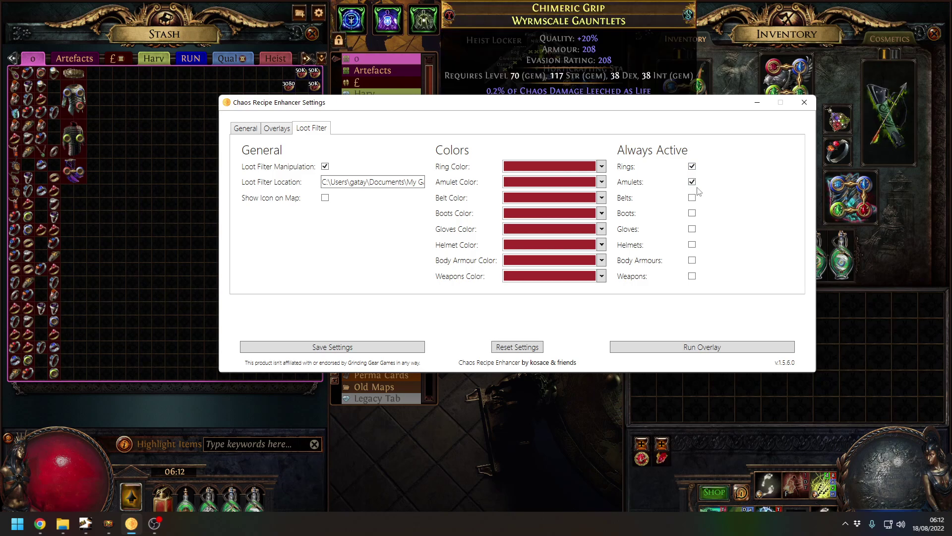
{"action": "left_click", "coordinate": [130, 328]}
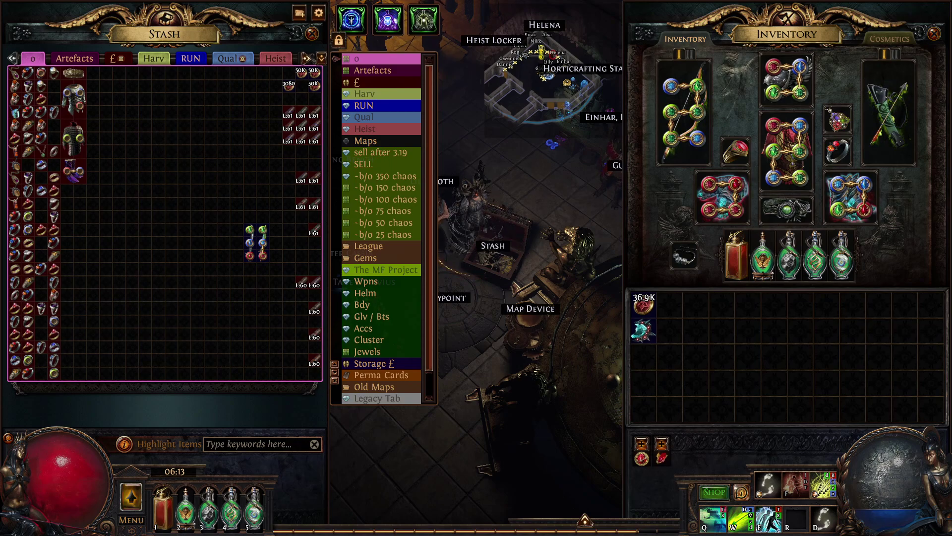
{"action": "key", "text": "alt+Tab"}
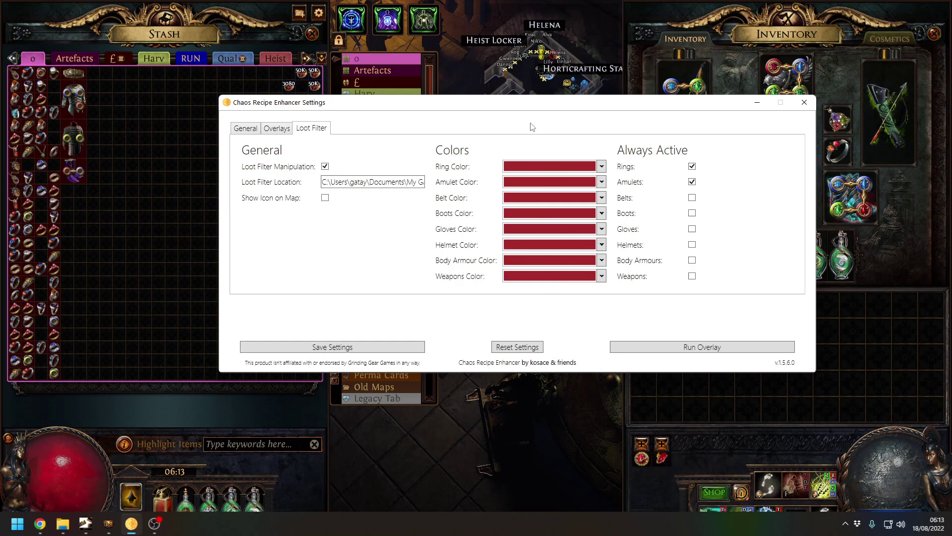
Step: Run the overlay, switch to Path of Exile and fetch the stash tab's item counts
{"action": "left_click", "coordinate": [735, 348]}
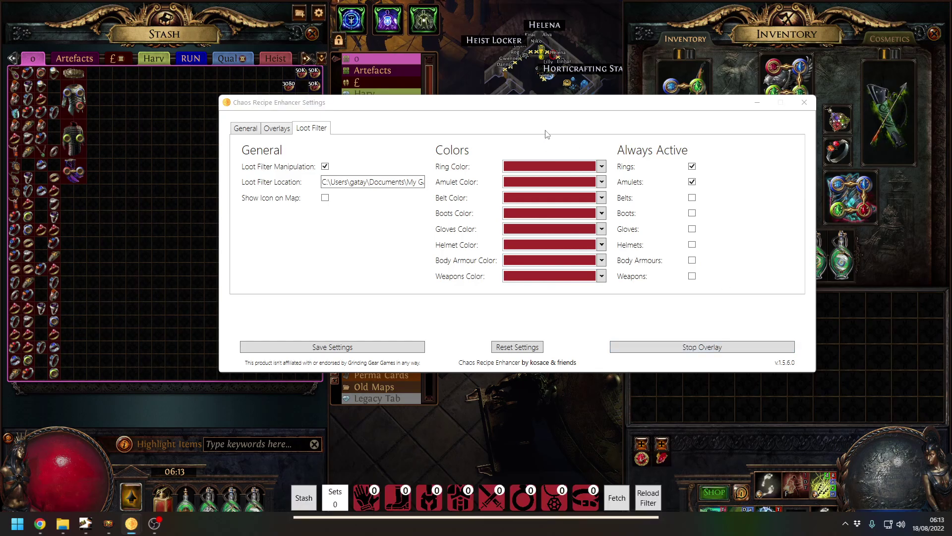
{"action": "key", "text": "alt+Tab"}
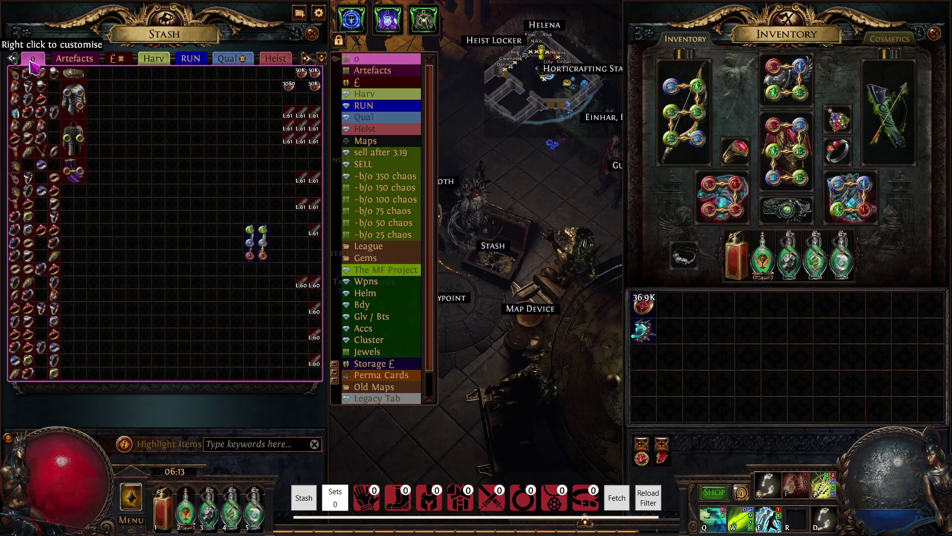
{"action": "left_click", "coordinate": [621, 501]}
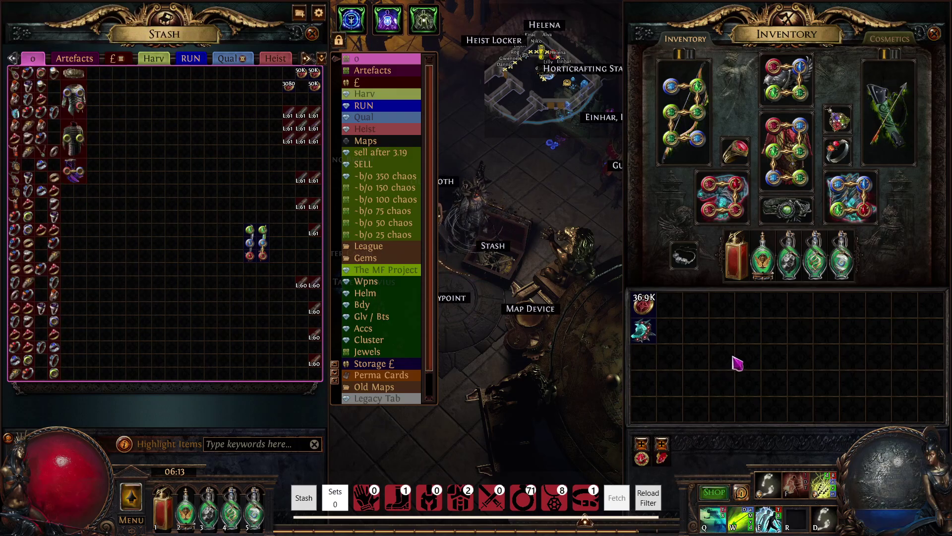
Step: Set the item filter to Baby Heist - STD in the game options, save it and reload the filter from the overlay
{"action": "key", "text": "space"}
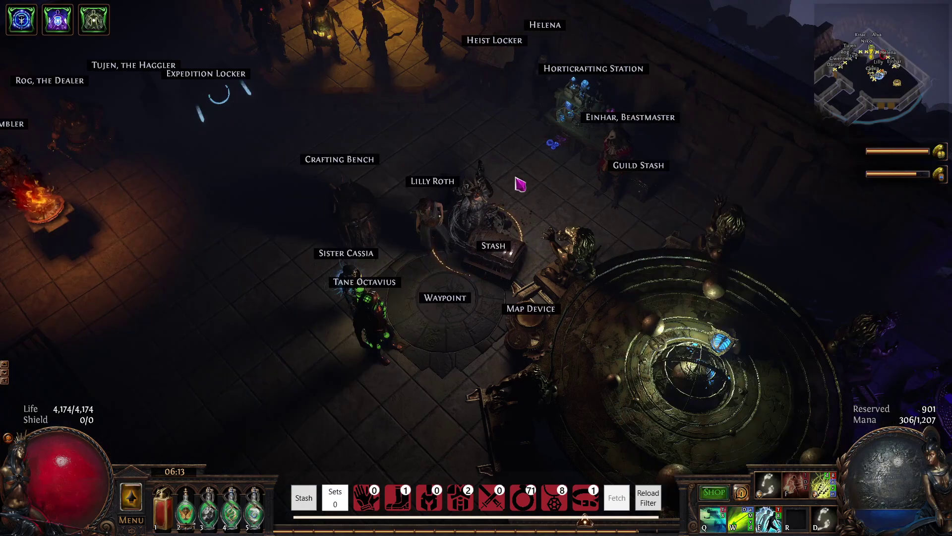
{"action": "mouse_move", "coordinate": [131, 494]}
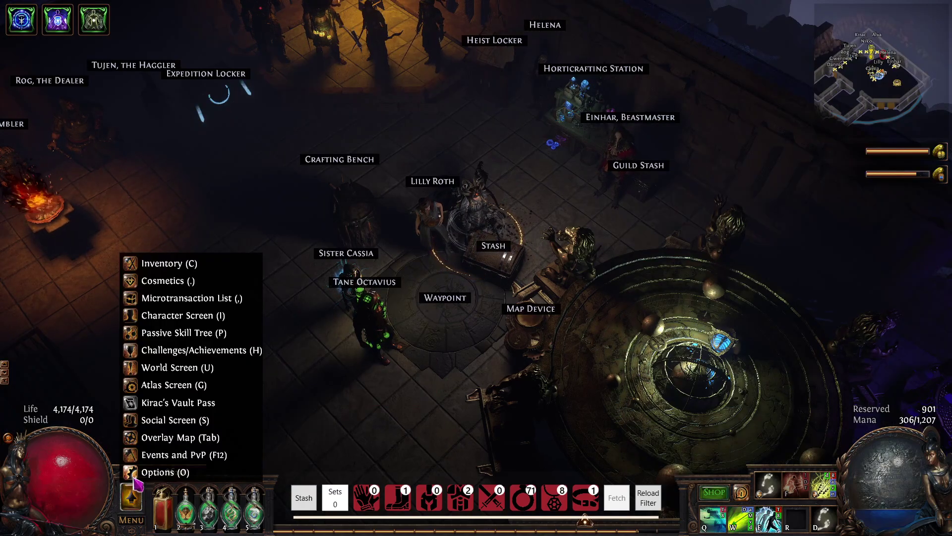
{"action": "left_click", "coordinate": [153, 472]}
{"action": "left_click", "coordinate": [100, 62]}
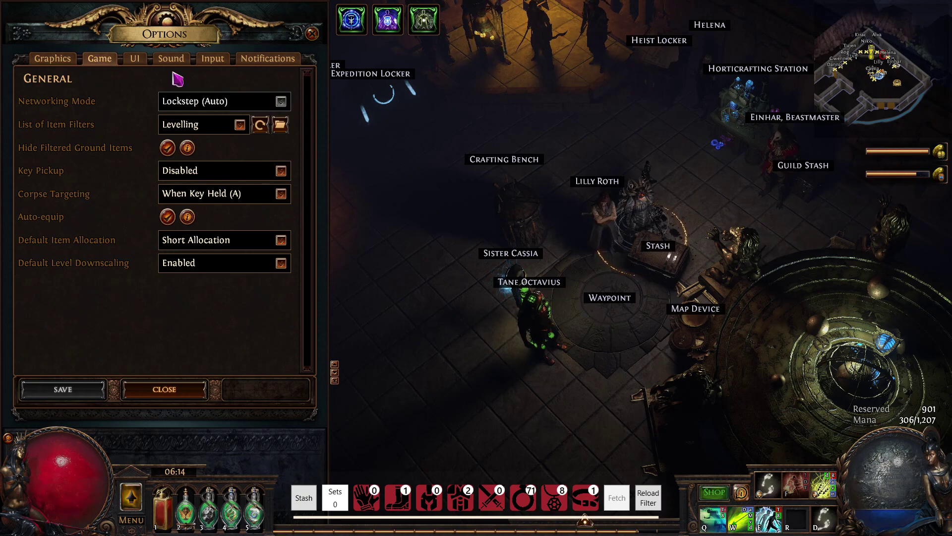
{"action": "left_click", "coordinate": [219, 126]}
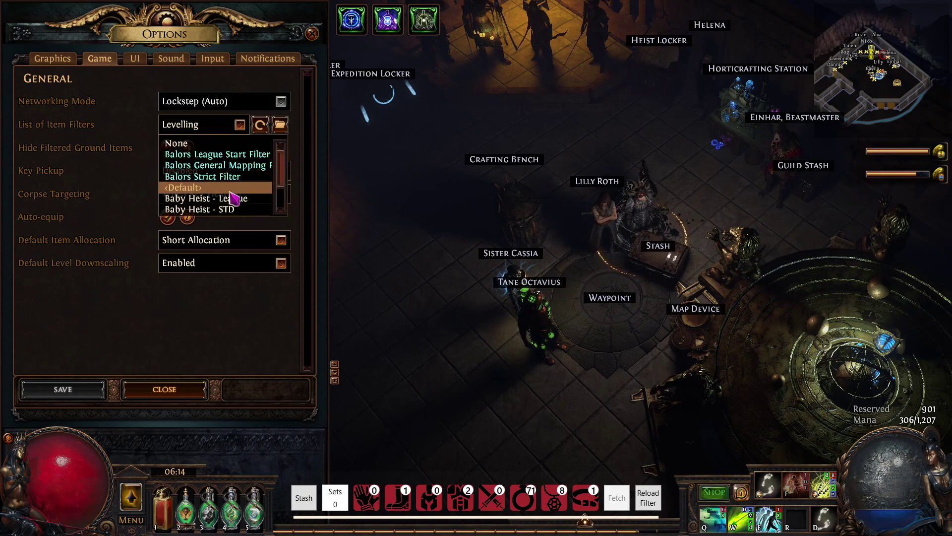
{"action": "left_click", "coordinate": [221, 210]}
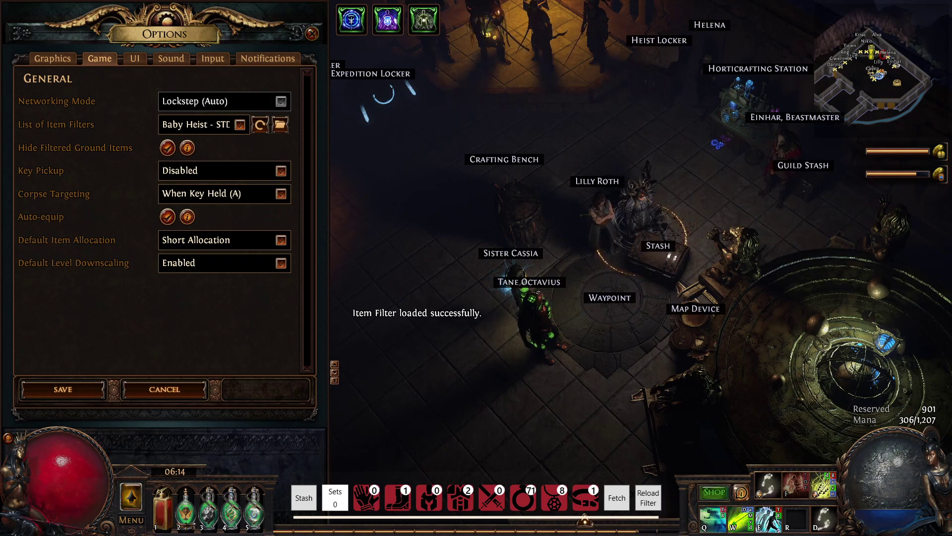
{"action": "left_click", "coordinate": [85, 392]}
{"action": "left_click", "coordinate": [188, 391]}
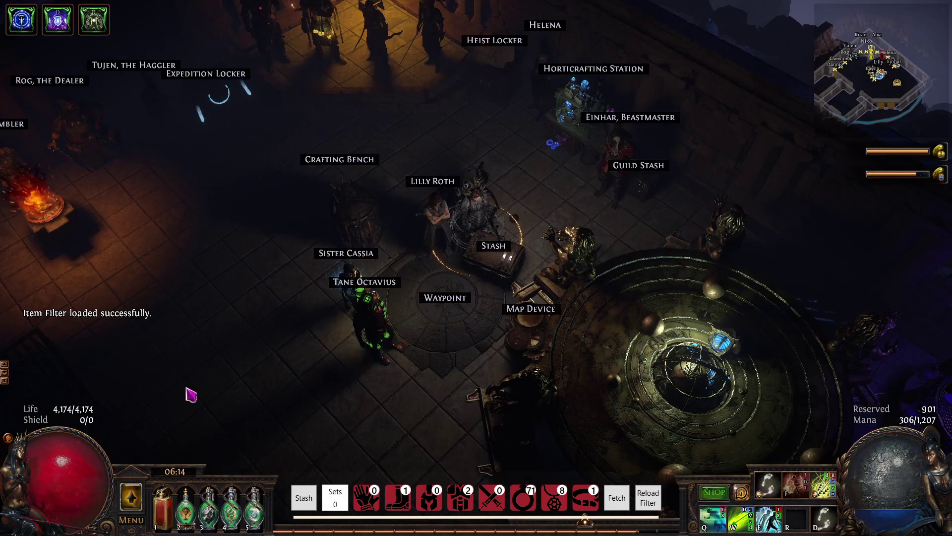
{"action": "left_click", "coordinate": [649, 500]}
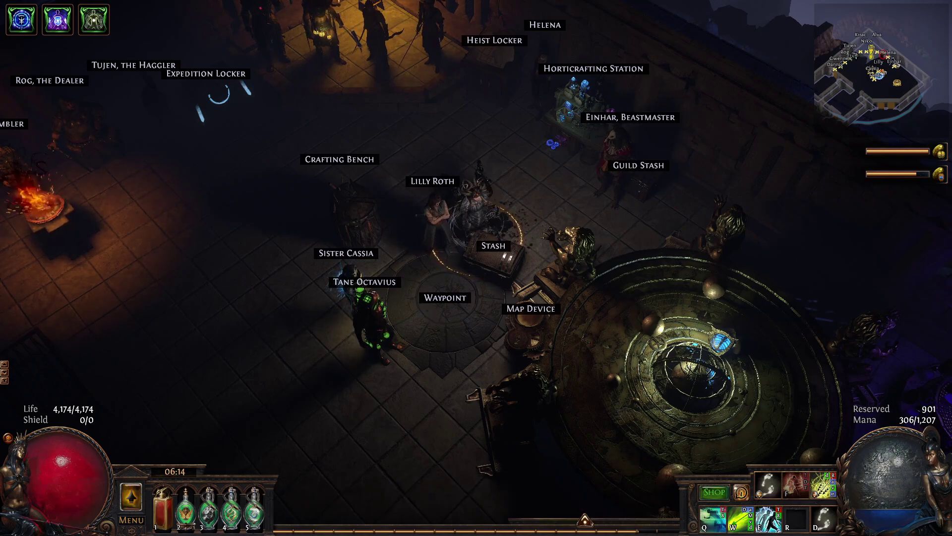
Step: Switch to the Chaos Recipe Enhancer settings, turn off Always Active for Rings, run the overlay and return to Path of Exile
{"action": "key", "text": "alt+Tab"}
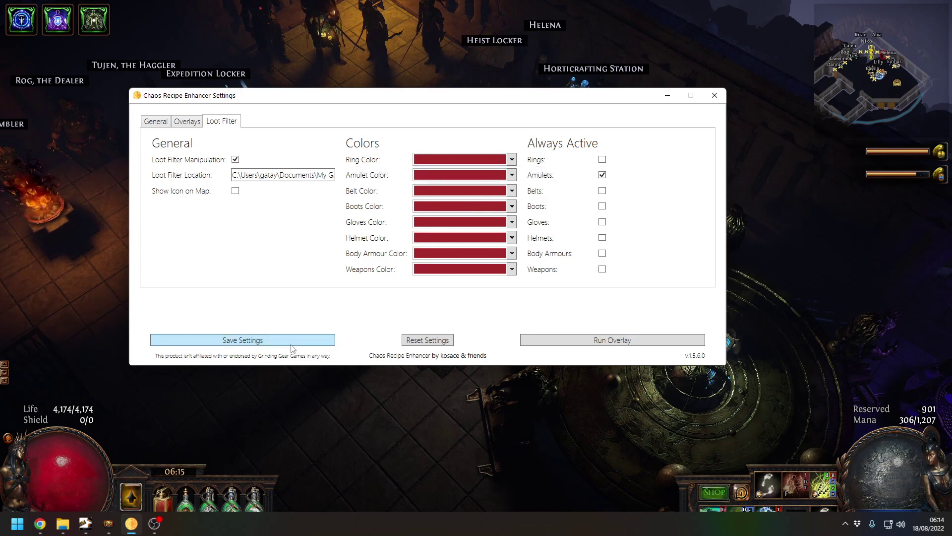
{"action": "left_click", "coordinate": [651, 335]}
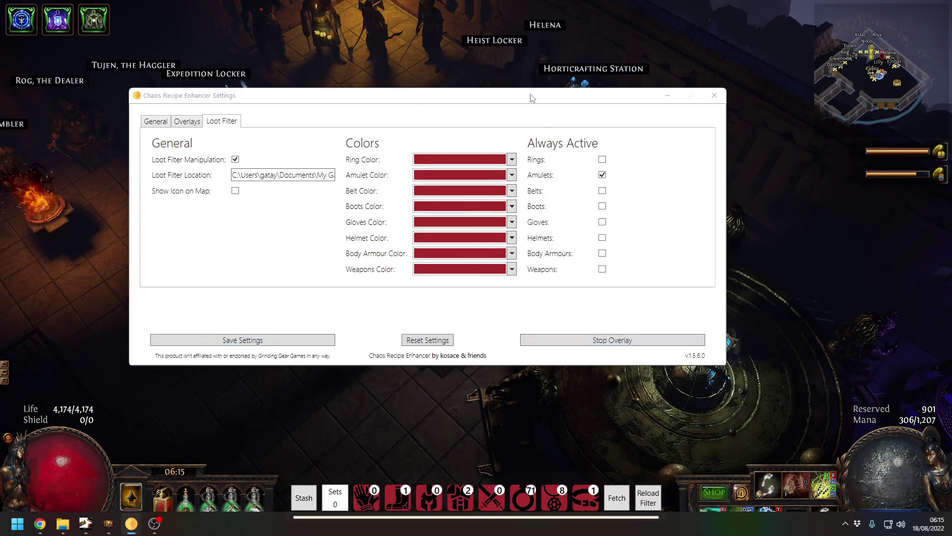
{"action": "left_click_drag", "start_coordinate": [531, 97], "coordinate": [939, 126]}
{"action": "left_click", "coordinate": [864, 215]}
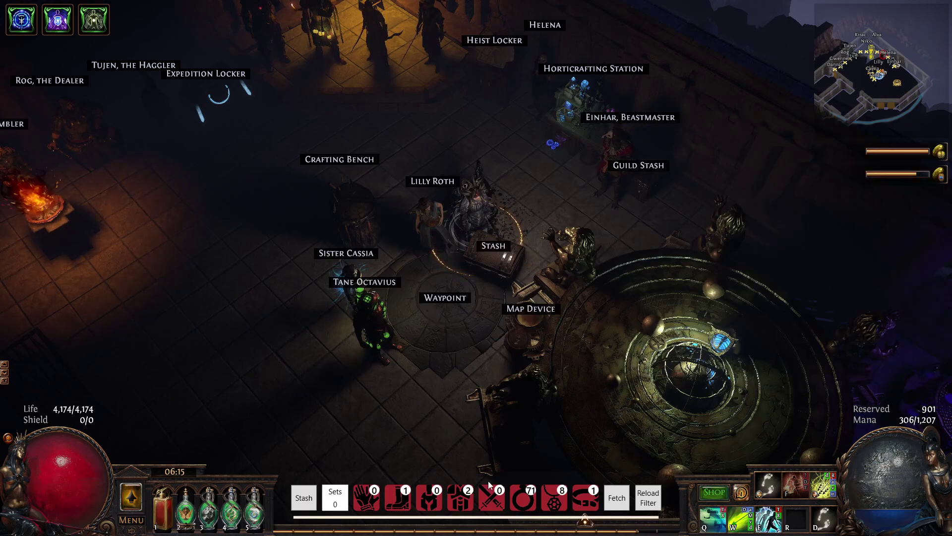
Step: Fetch the stash data with the overlay and reload the loot filter to apply the Rings change
{"action": "left_click", "coordinate": [618, 511]}
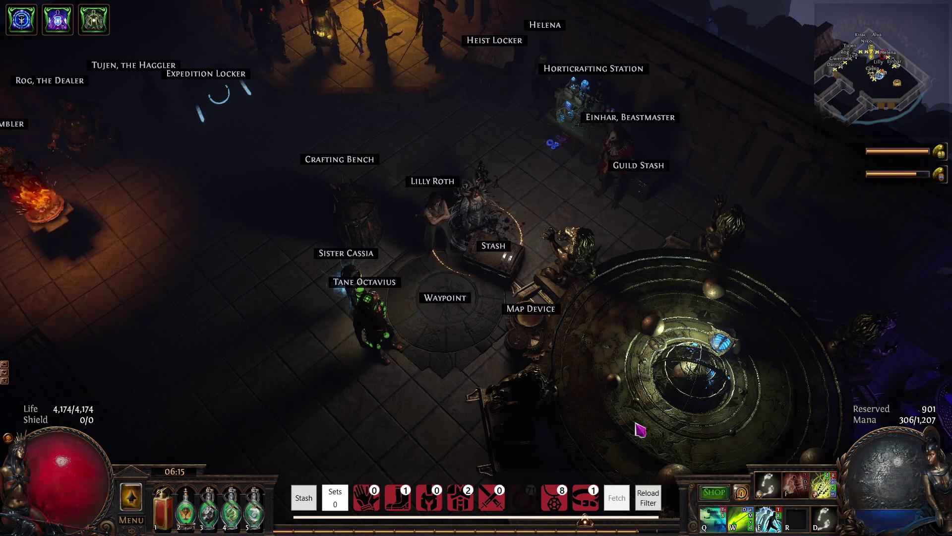
{"action": "left_click", "coordinate": [648, 499]}
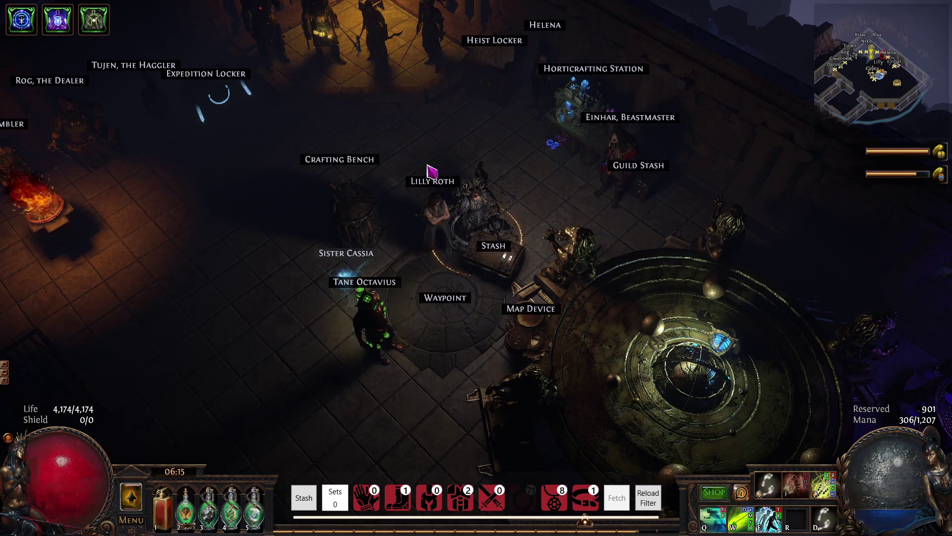
Step: Show Lilly Roth's sell window and cancel the trade without offering any items
{"action": "left_click", "coordinate": [449, 214]}
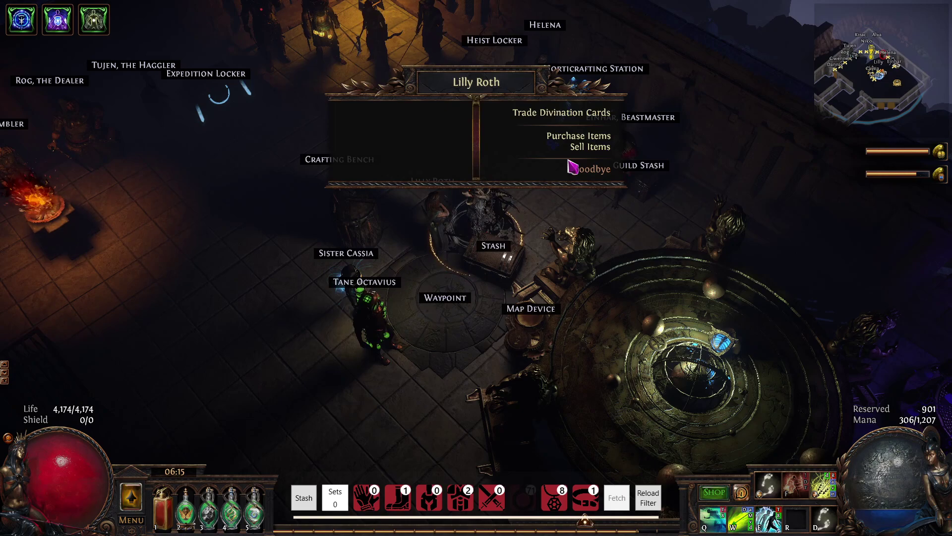
{"action": "left_click", "coordinate": [593, 147]}
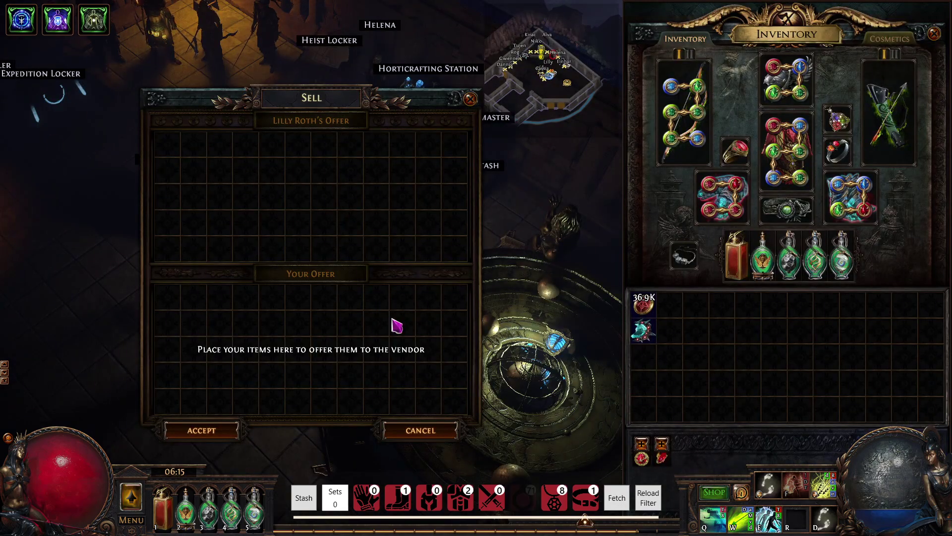
{"action": "left_click", "coordinate": [420, 430]}
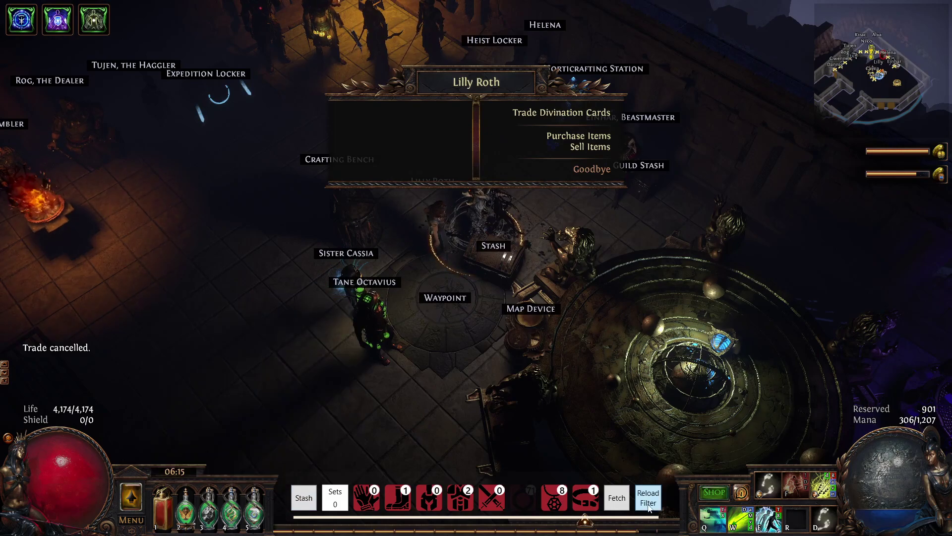
{"action": "mouse_move", "coordinate": [640, 517]}
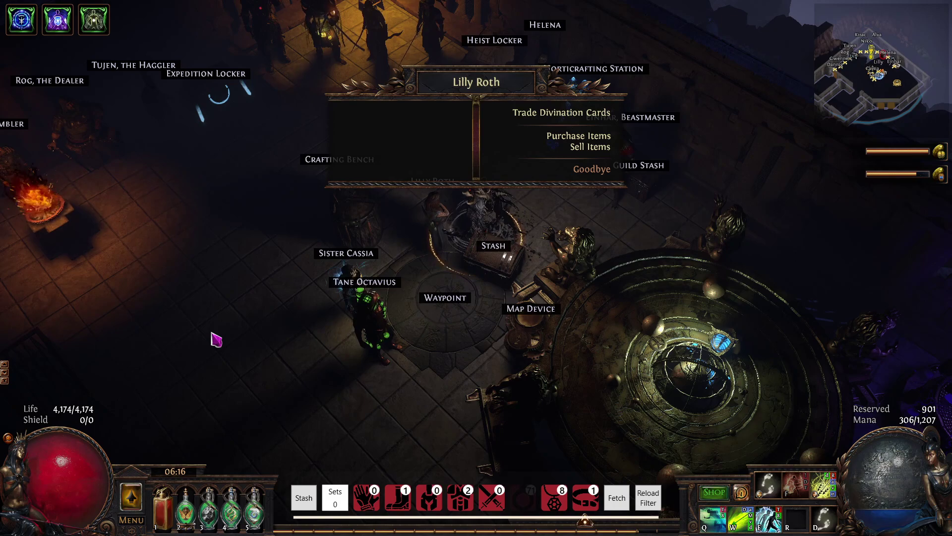
Step: Walk away from the vendor, fetch the stash data again and reload the loot filter from the overlay
{"action": "left_click", "coordinate": [622, 499]}
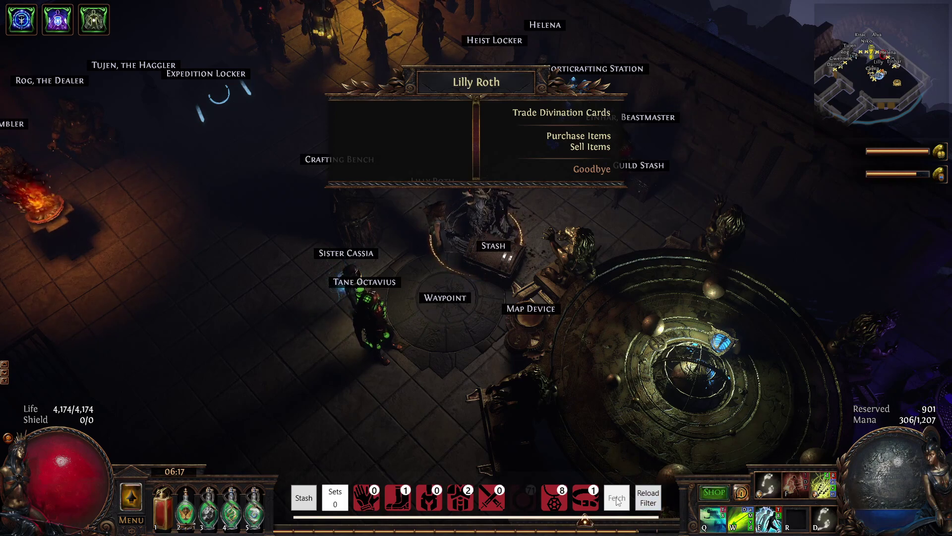
{"action": "left_click", "coordinate": [319, 372]}
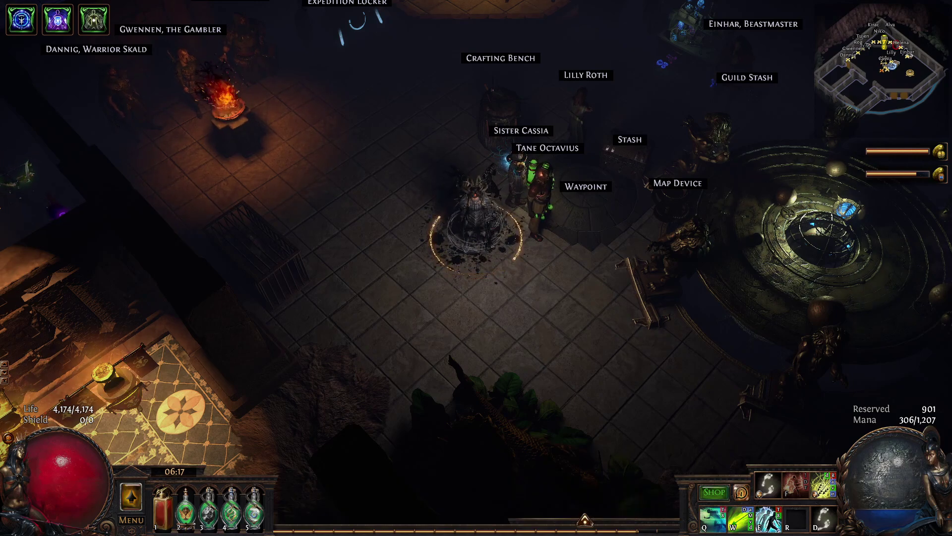
{"action": "left_click", "coordinate": [620, 495]}
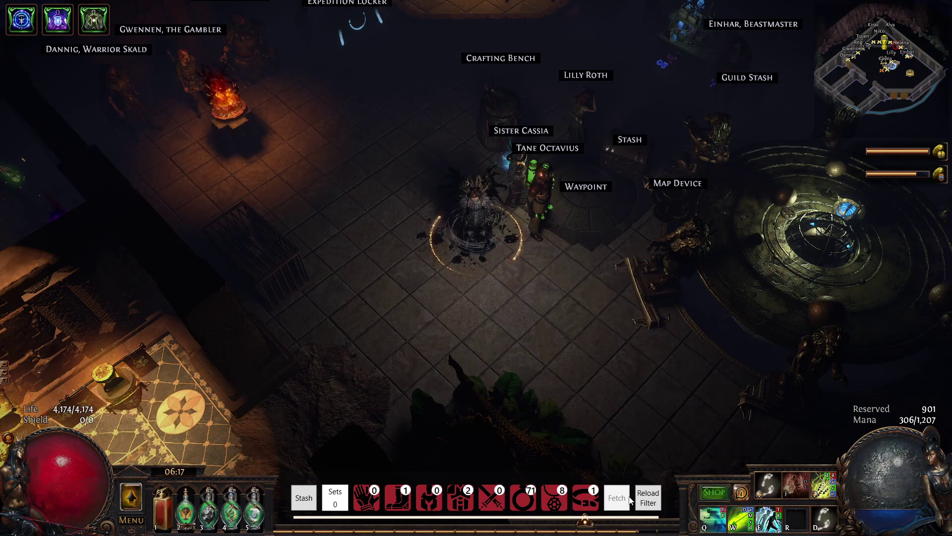
{"action": "left_click", "coordinate": [648, 504]}
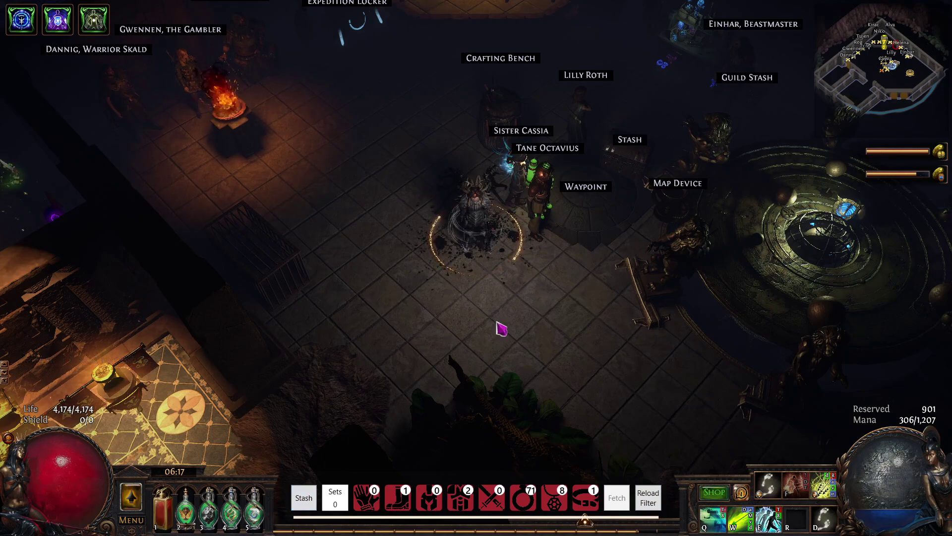
Step: Open the stash, show the stash tab overlay over it and hide the overlay again
{"action": "left_click", "coordinate": [625, 161]}
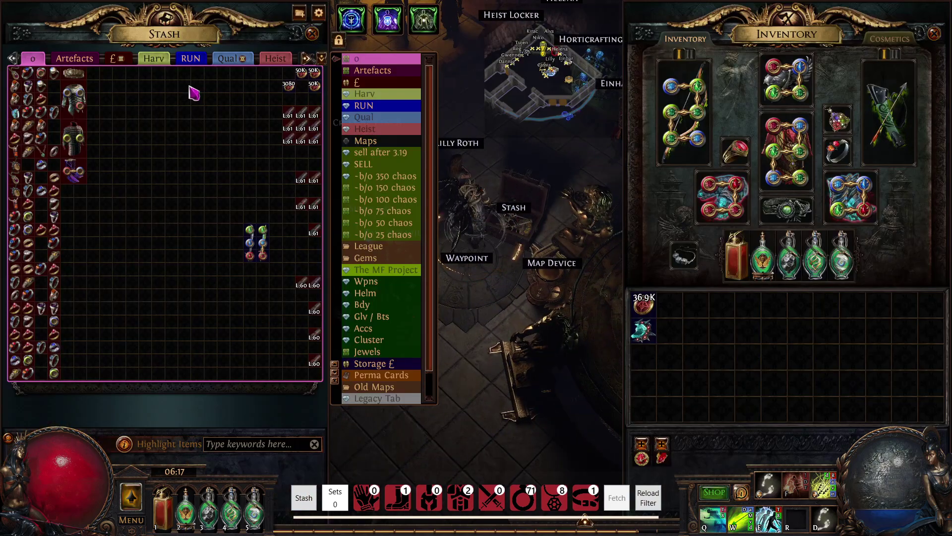
{"action": "left_click", "coordinate": [305, 498]}
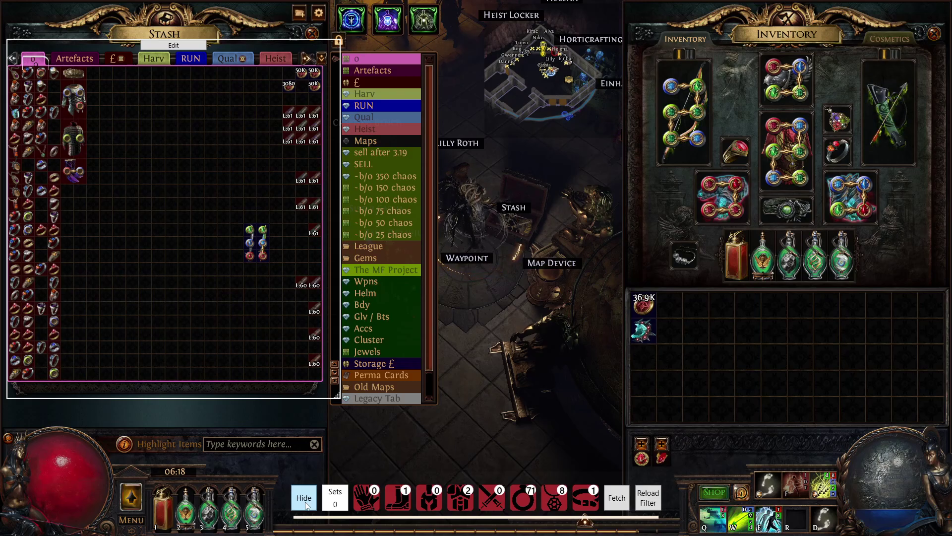
{"action": "left_click", "coordinate": [305, 504]}
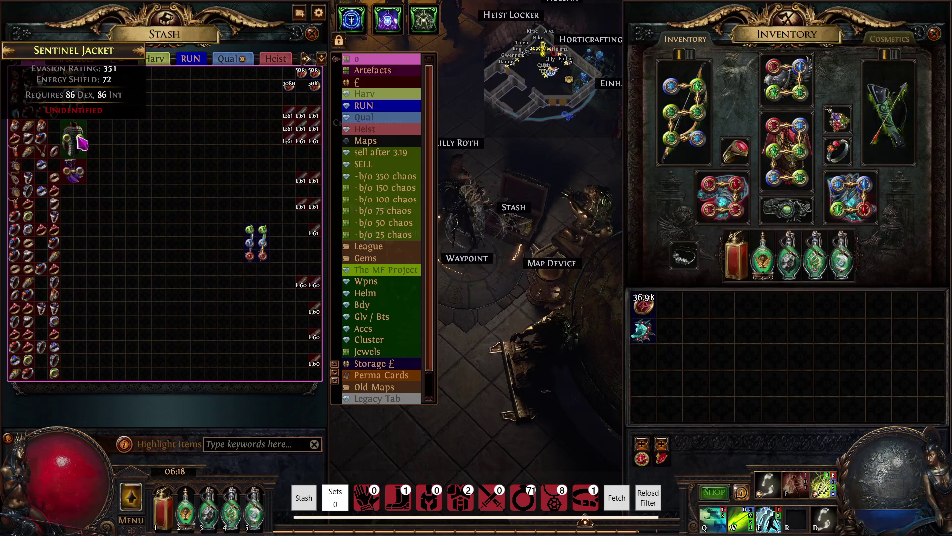
Step: Clear the inventory's two items into the stash and transfer both body armours and the two Copper Swords into the inventory
{"action": "left_click", "coordinate": [643, 305]}
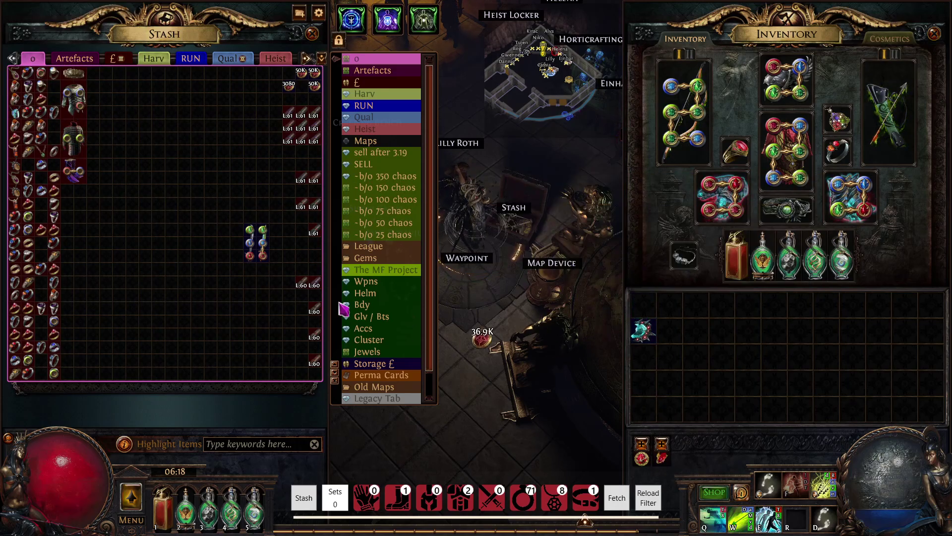
{"action": "left_click", "coordinate": [272, 188]}
{"action": "left_click", "coordinate": [82, 99], "text": "ctrl"}
{"action": "left_click", "coordinate": [81, 145], "text": "ctrl"}
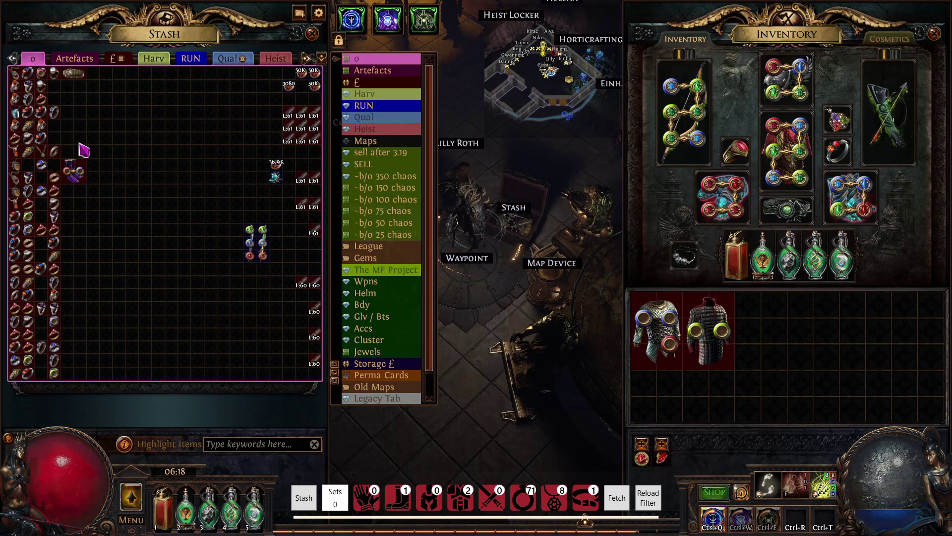
{"action": "left_click", "coordinate": [248, 245], "text": "ctrl"}
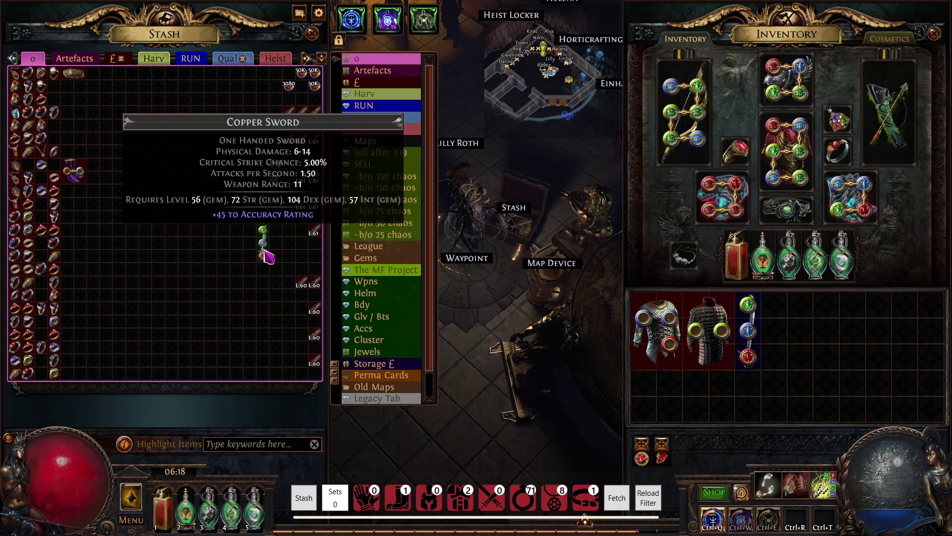
{"action": "left_click", "coordinate": [264, 251], "text": "ctrl"}
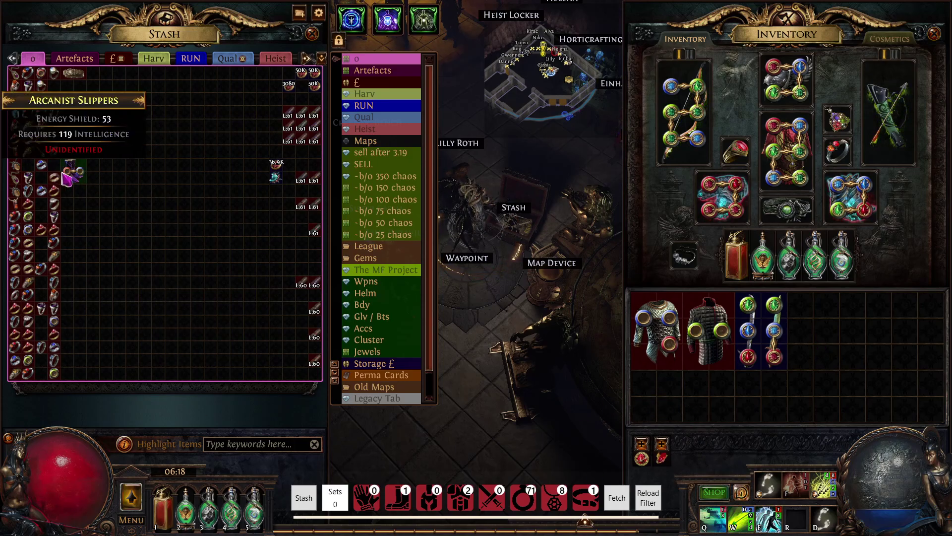
Step: Take the Arcanist Slippers from the stash and place them in successive two-by-two spaces along the inventory's two lowest rows
{"action": "left_click", "coordinate": [74, 171]}
{"action": "left_click", "coordinate": [657, 397]}
{"action": "left_click", "coordinate": [660, 397]}
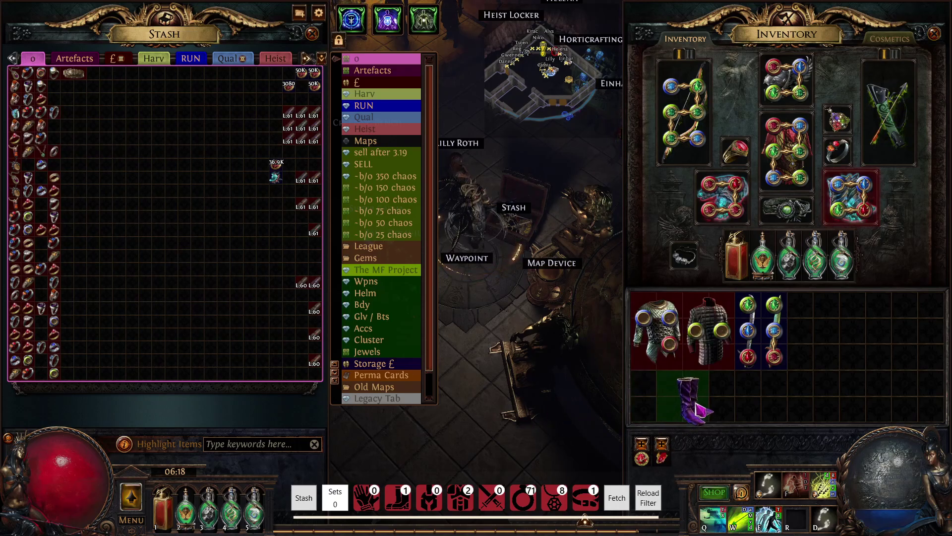
{"action": "left_click", "coordinate": [709, 397]}
{"action": "left_click", "coordinate": [709, 396]}
{"action": "left_click", "coordinate": [777, 412]}
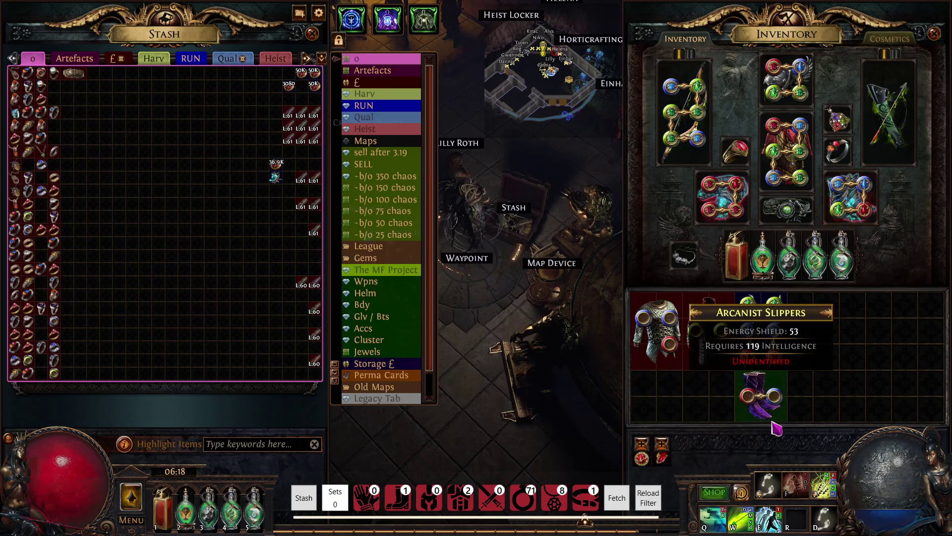
{"action": "left_click", "coordinate": [776, 412]}
{"action": "left_click", "coordinate": [812, 407]}
Step: Show the Arcanist Slippers in the free upper inventory spaces beside the swords, then put them back in the stash
{"action": "left_click", "coordinate": [791, 392]}
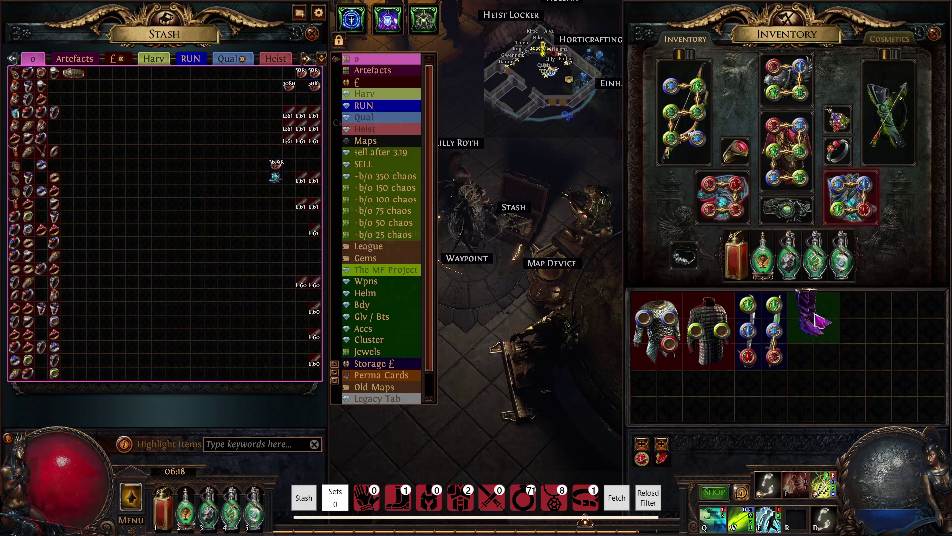
{"action": "left_click", "coordinate": [821, 325]}
{"action": "left_click", "coordinate": [826, 328]}
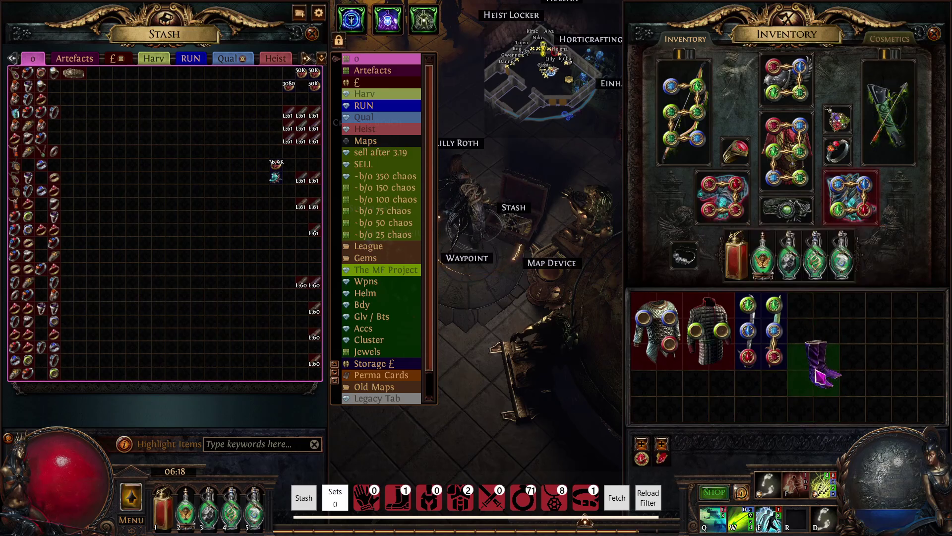
{"action": "left_click", "coordinate": [872, 329]}
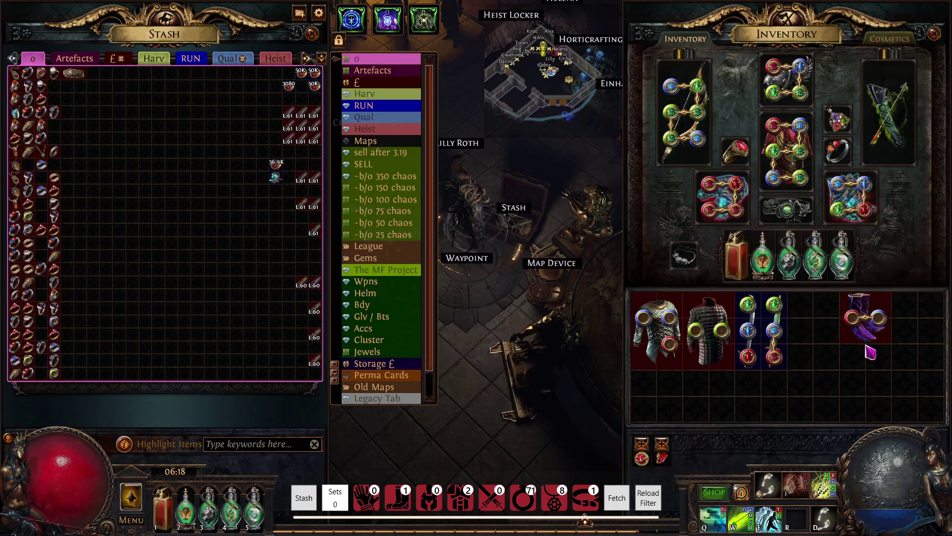
{"action": "left_click", "coordinate": [846, 342]}
{"action": "left_click", "coordinate": [79, 99]}
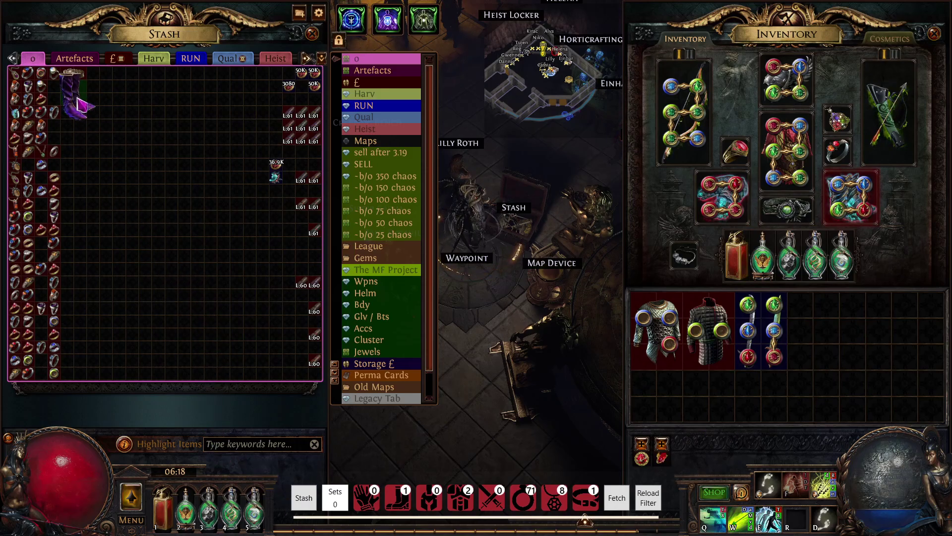
Step: Place the stash's belt in the inventory's third row and shift the second Copper Sword two columns towards it
{"action": "left_click", "coordinate": [73, 74]}
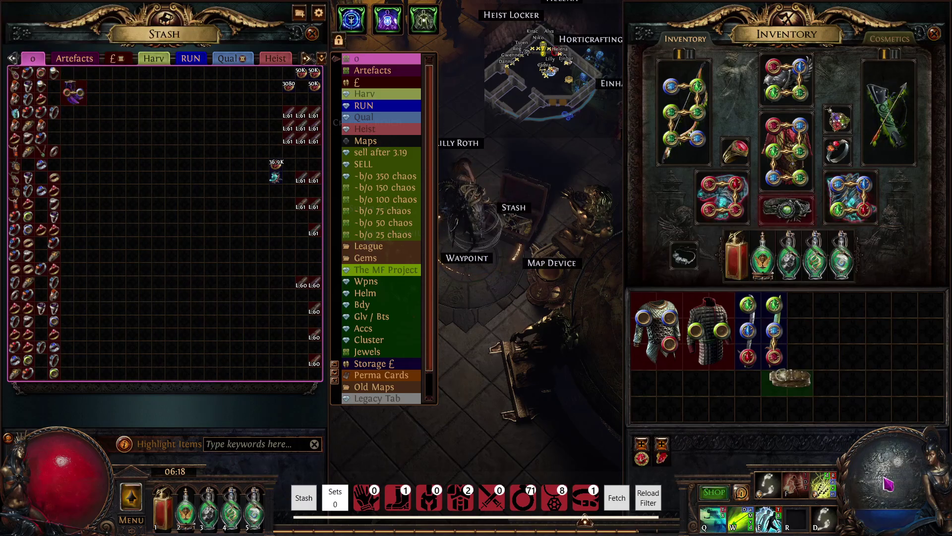
{"action": "left_click", "coordinate": [825, 412]}
{"action": "left_click", "coordinate": [824, 412]}
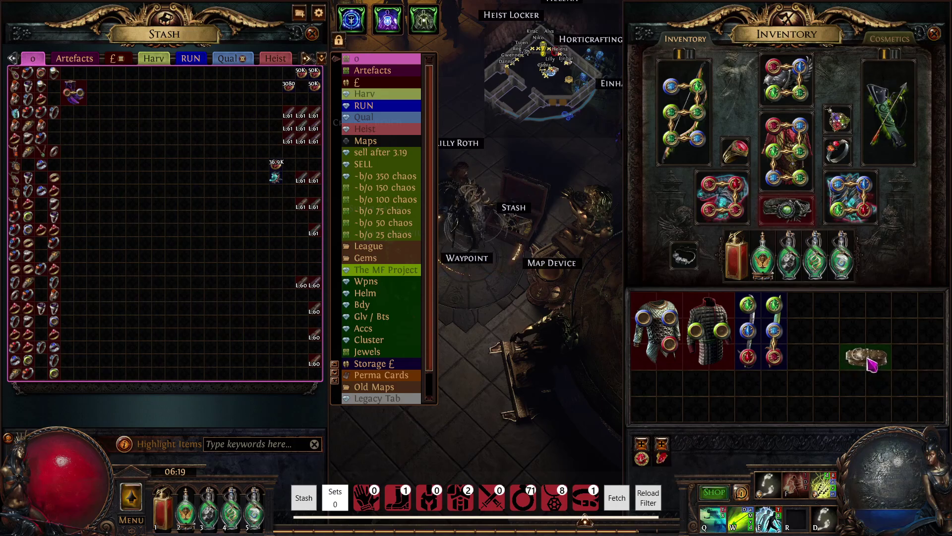
{"action": "left_click", "coordinate": [873, 364]}
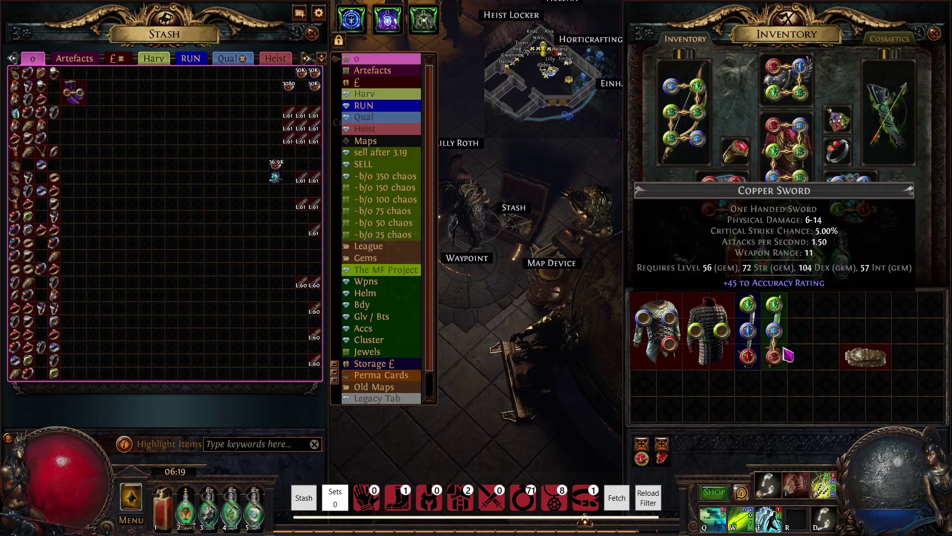
{"action": "left_click", "coordinate": [778, 347]}
{"action": "left_click", "coordinate": [823, 334]}
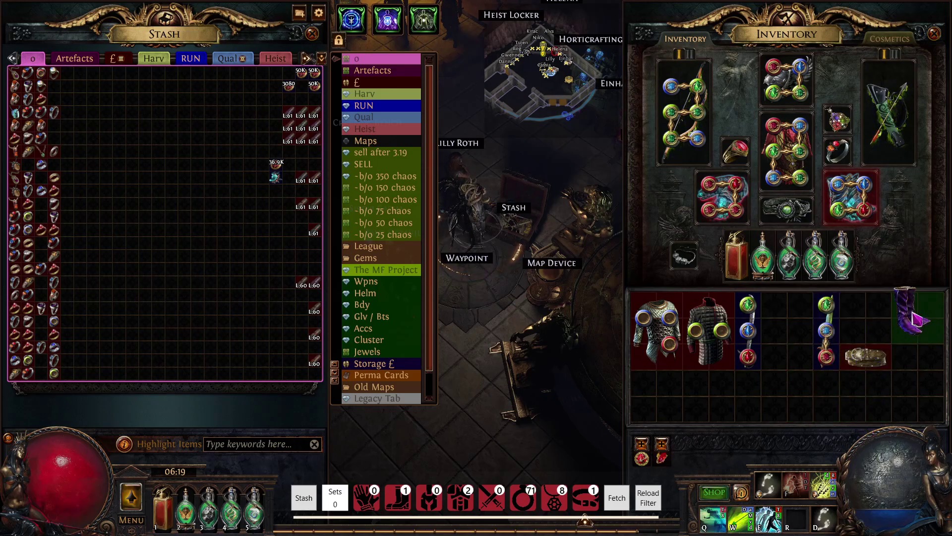
Step: Put the Arcanist Slippers at the top of the stash tab and move the belt to the inventory's upper-right corner cells
{"action": "left_click", "coordinate": [74, 82]}
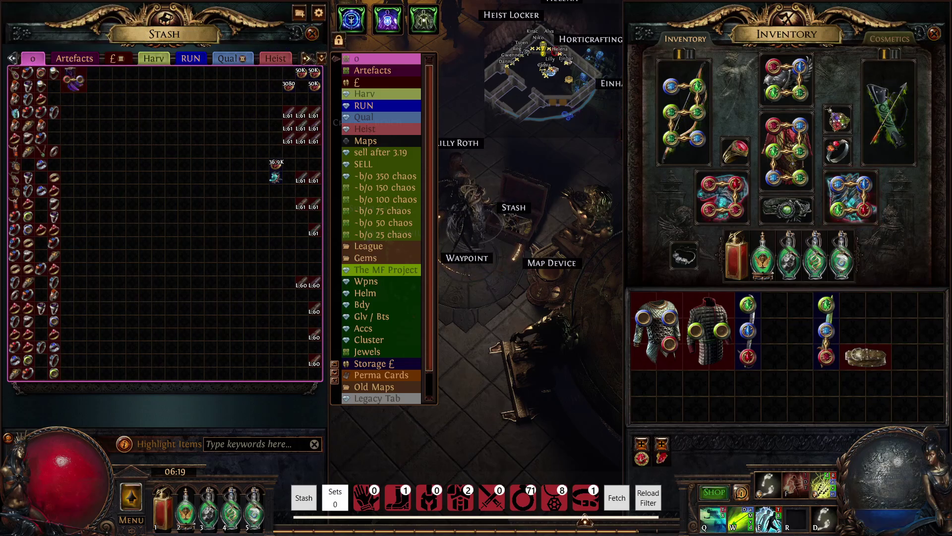
{"action": "left_click", "coordinate": [867, 356]}
{"action": "left_click", "coordinate": [916, 305]}
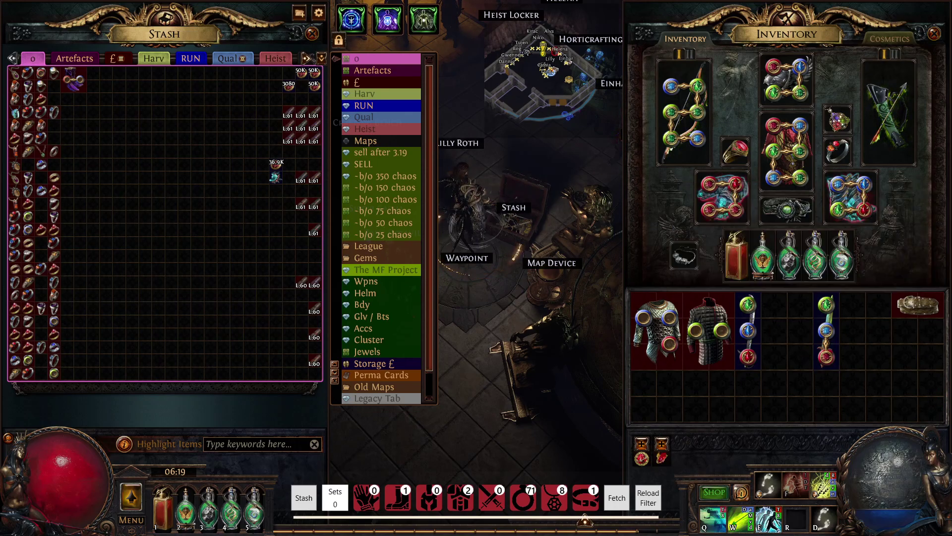
{"action": "mouse_move", "coordinate": [645, 303]}
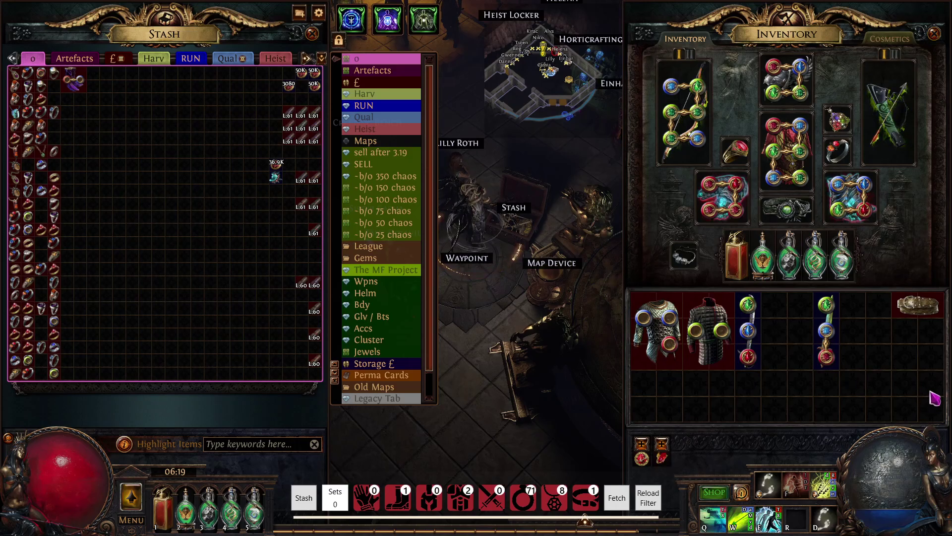
{"action": "mouse_move", "coordinate": [638, 331]}
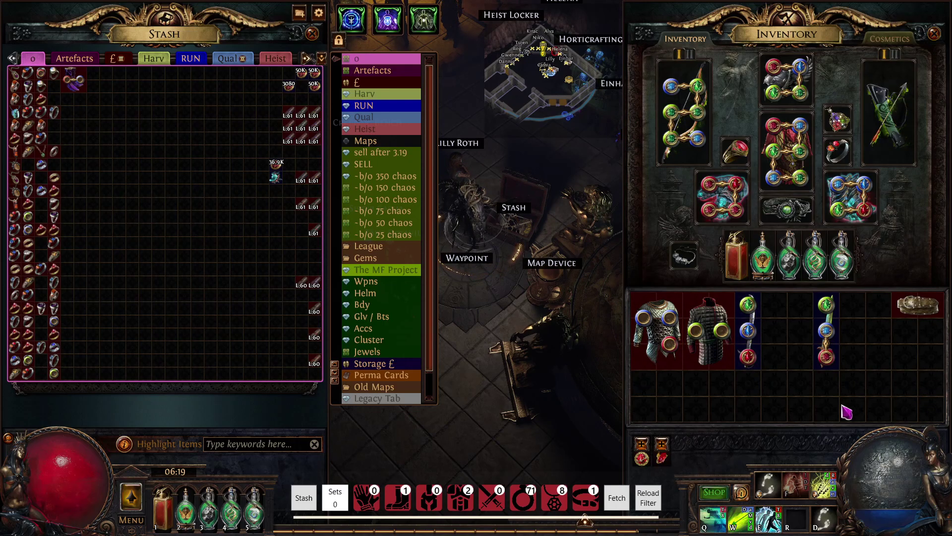
Step: Return the two body armours, the belt and both Copper Swords from the inventory to the stash tab
{"action": "left_click", "coordinate": [661, 341], "text": "ctrl"}
{"action": "left_click", "coordinate": [713, 347], "text": "ctrl"}
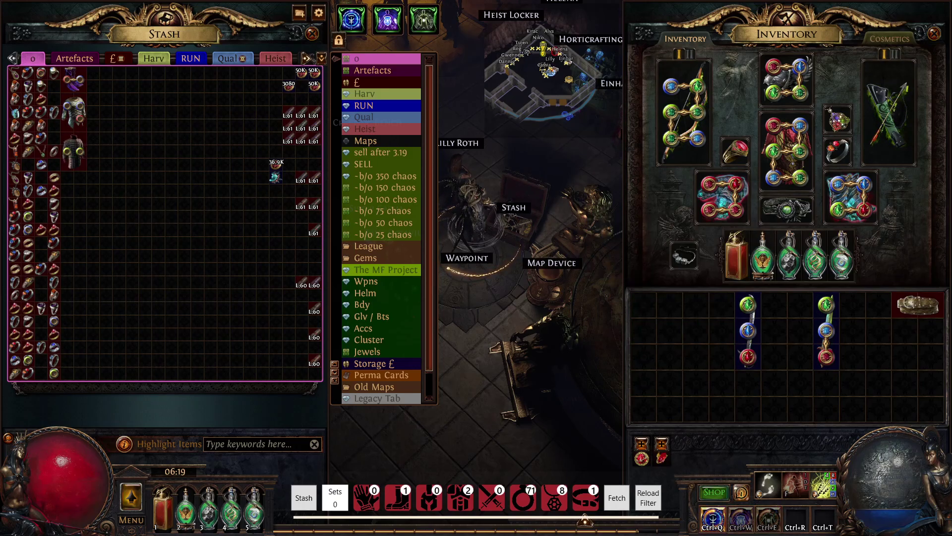
{"action": "left_click", "coordinate": [918, 305], "text": "ctrl"}
{"action": "left_click", "coordinate": [747, 337]}
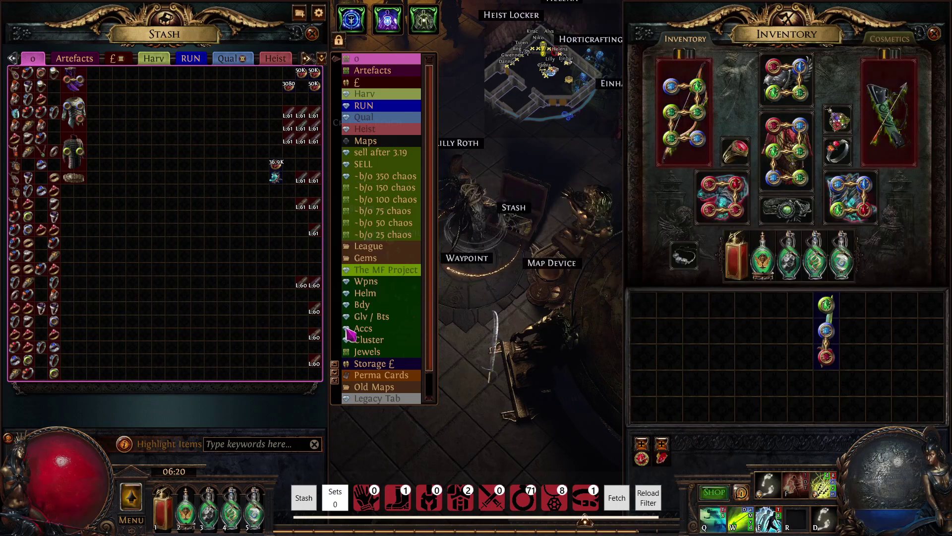
{"action": "left_click", "coordinate": [250, 217]}
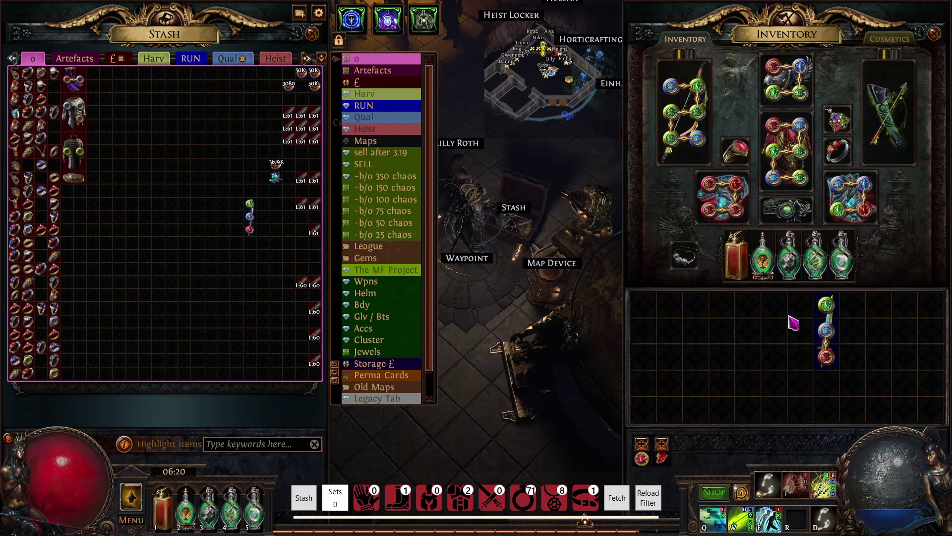
{"action": "left_click", "coordinate": [826, 327]}
{"action": "left_click", "coordinate": [237, 217]}
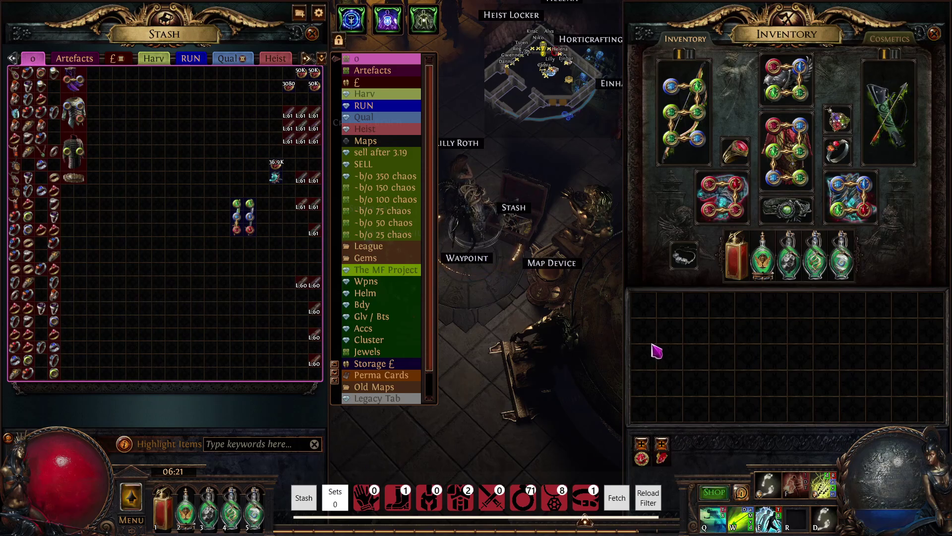
{"action": "mouse_move", "coordinate": [28, 532]}
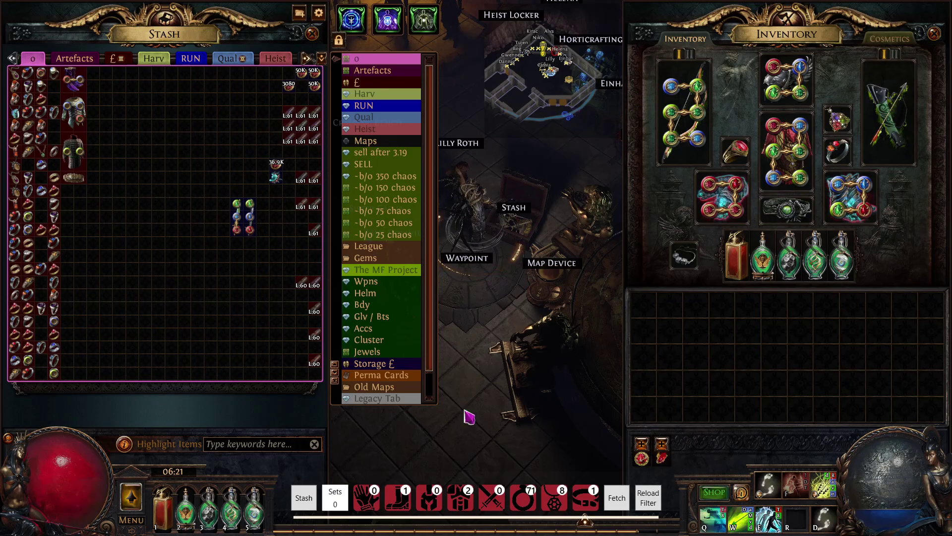